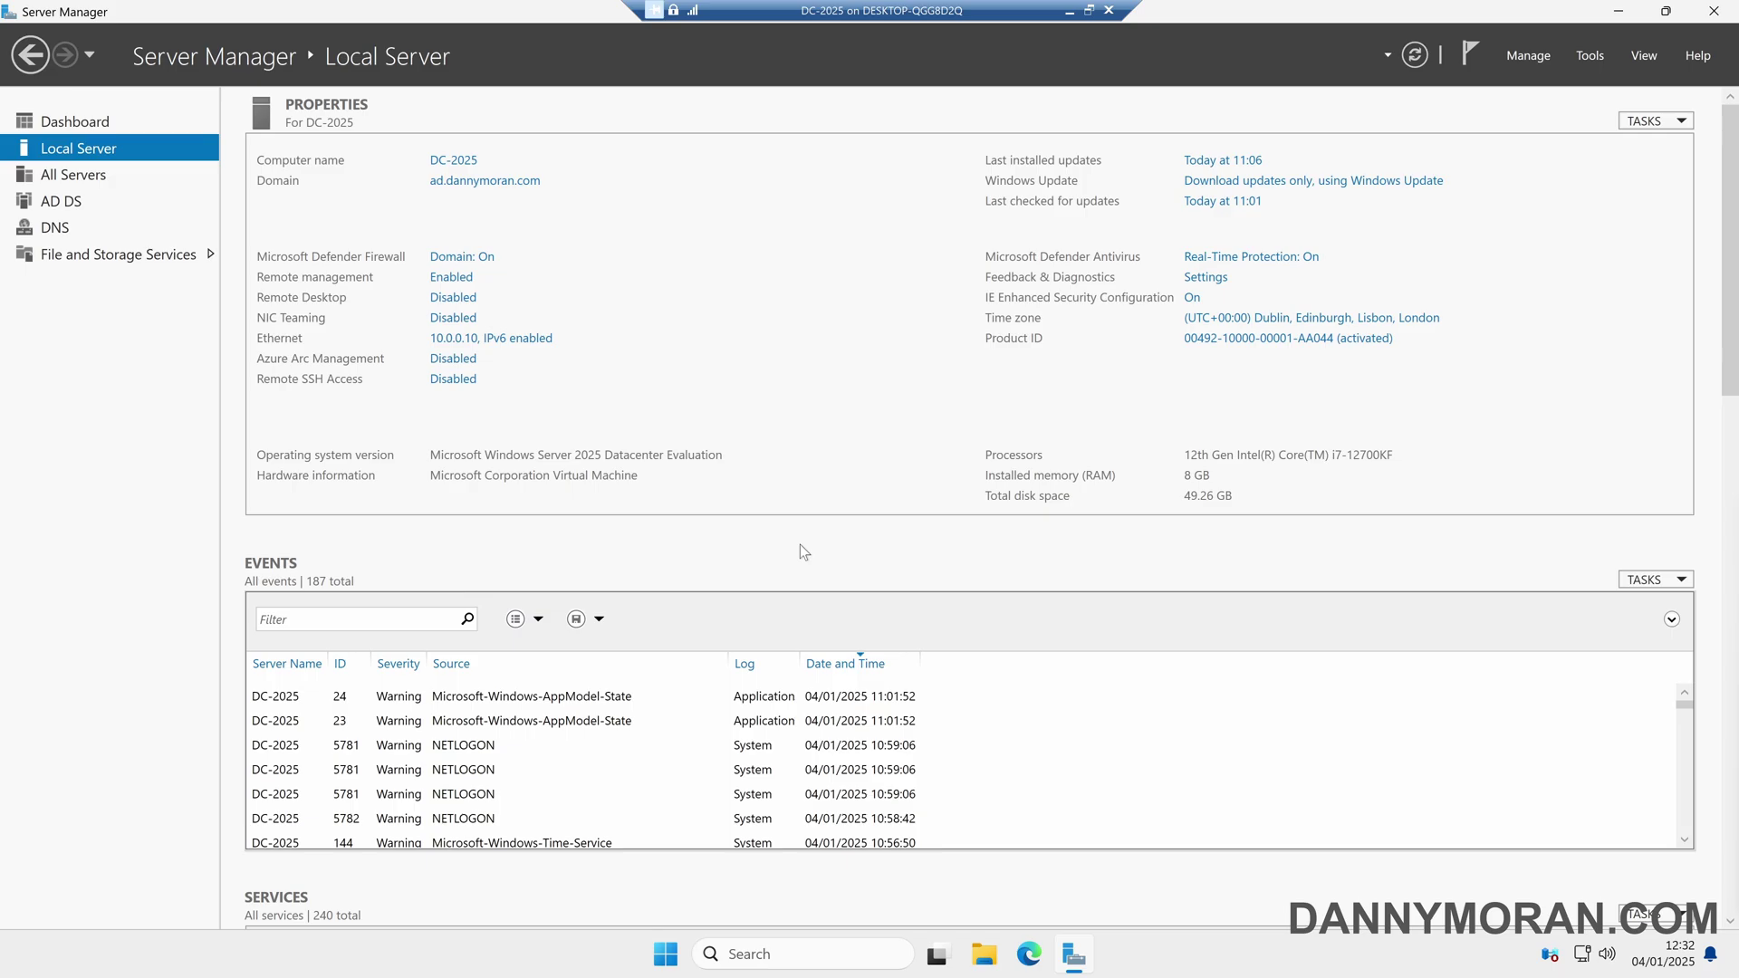
Open Active Directory Users and Computers maximized and view DC-2025's Operating System properties.
{"action": "left_click", "coordinate": [1593, 56]}
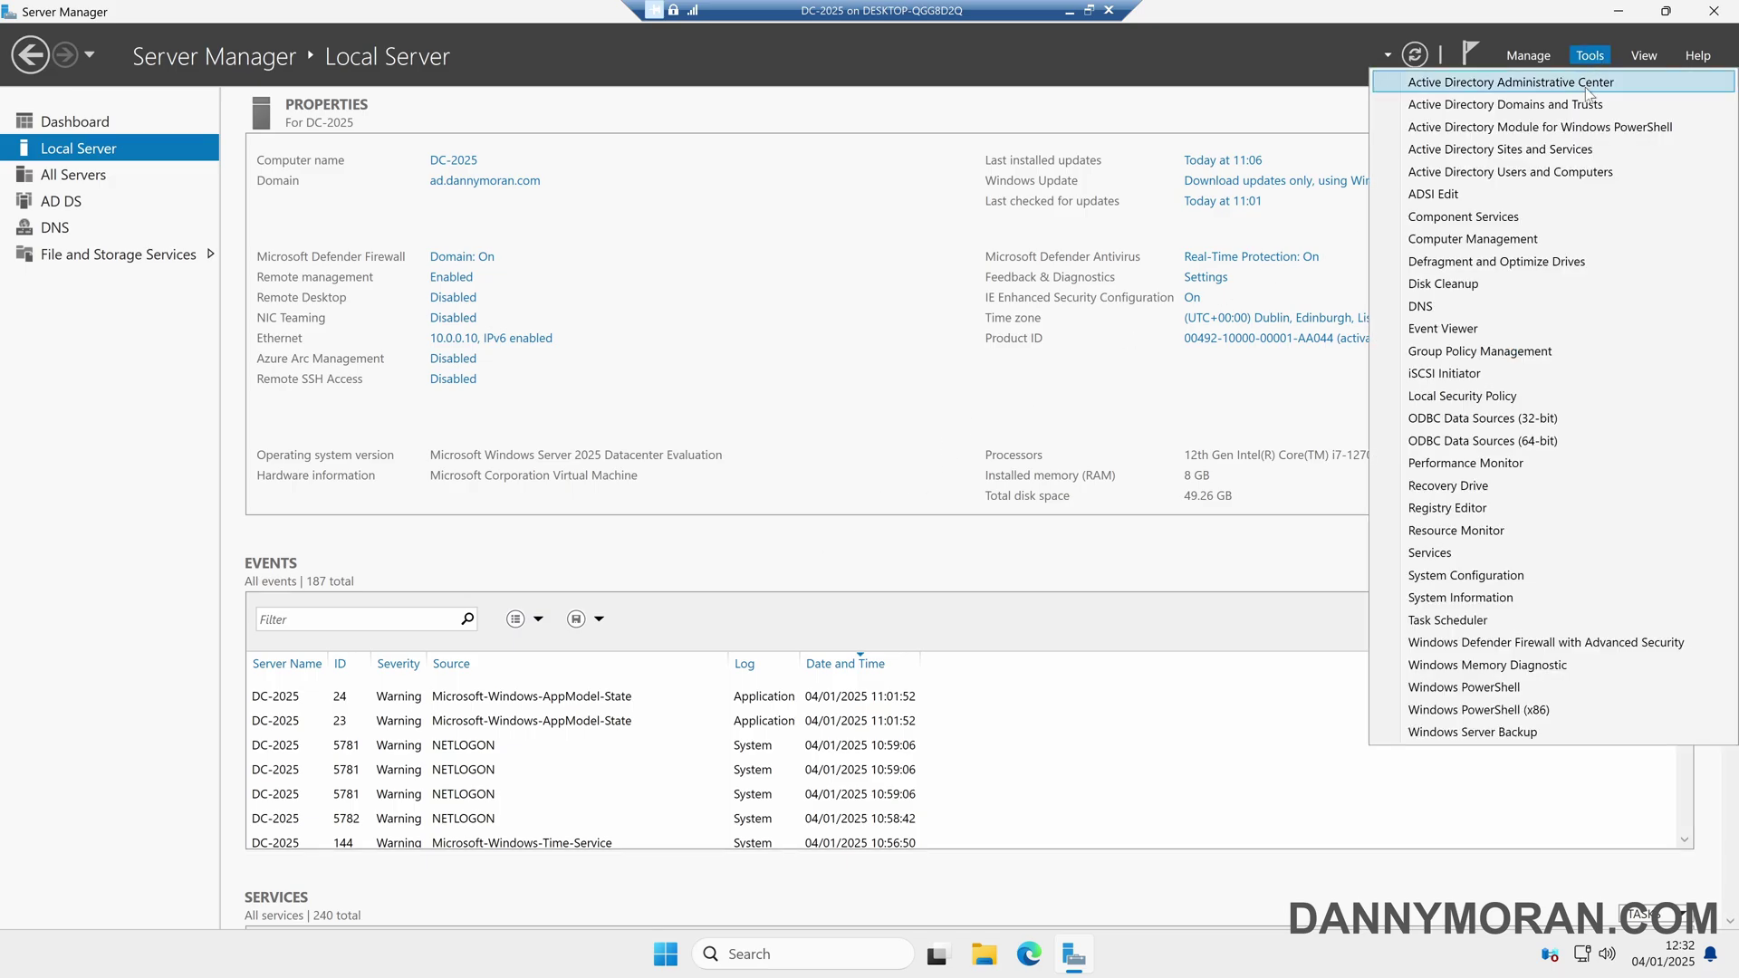
{"action": "left_click", "coordinate": [1569, 173]}
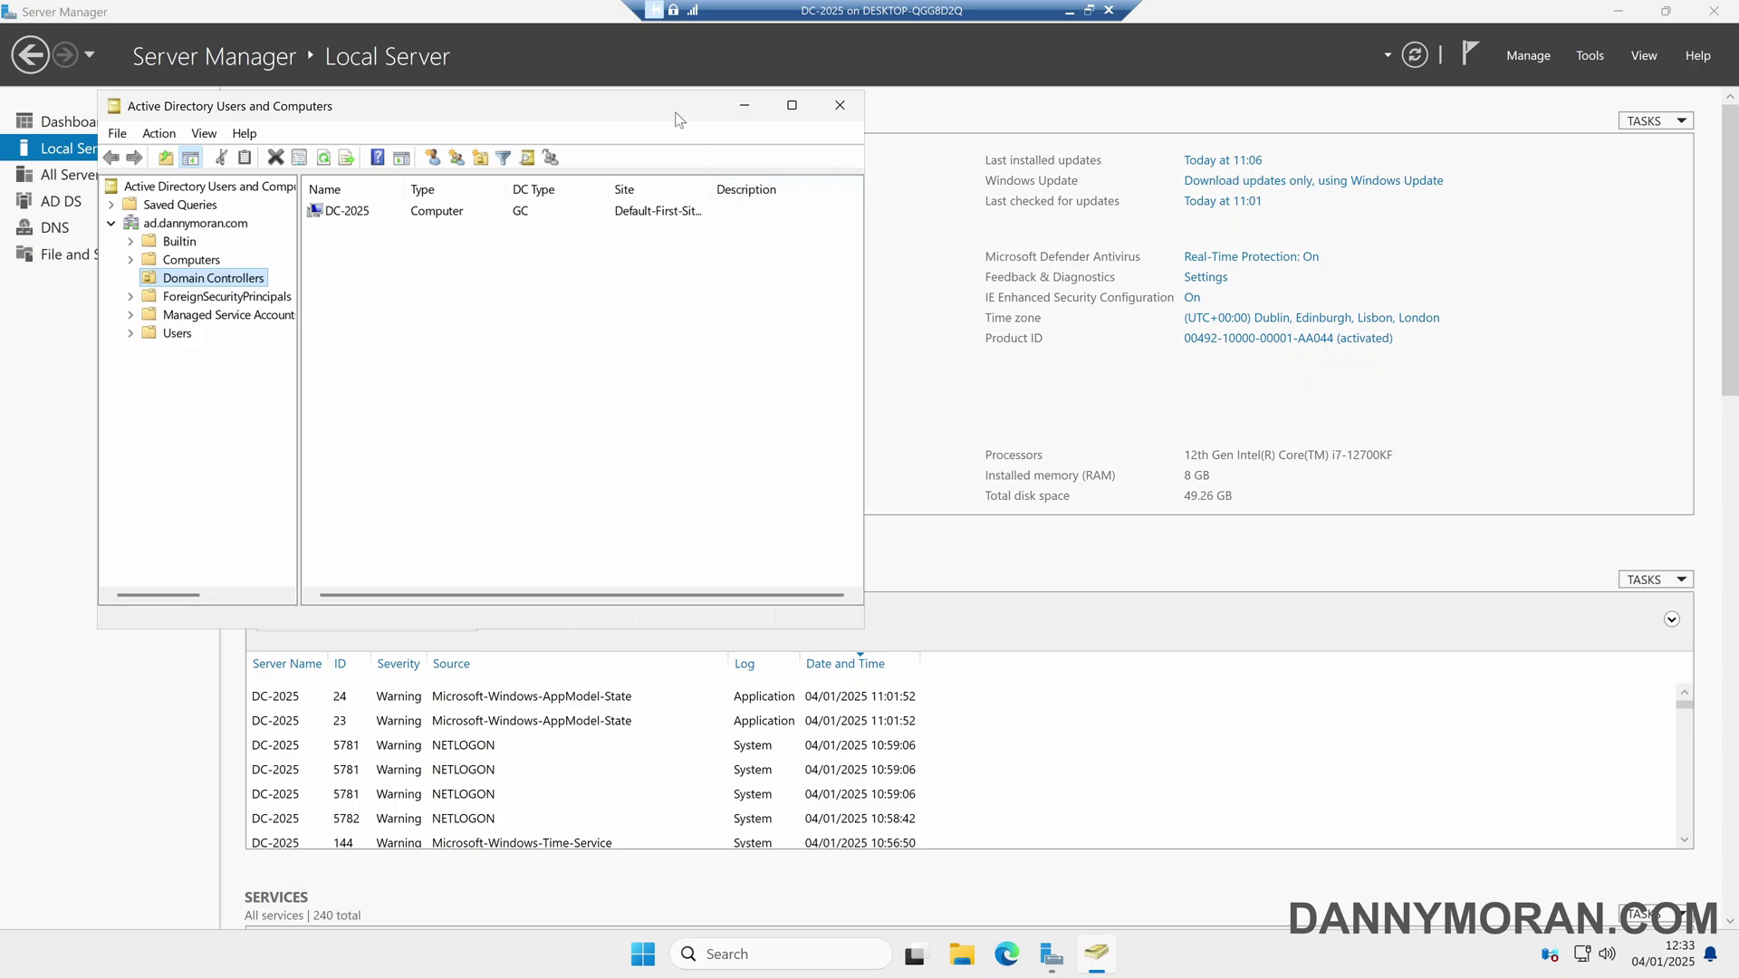
{"action": "double_click", "coordinate": [680, 116]}
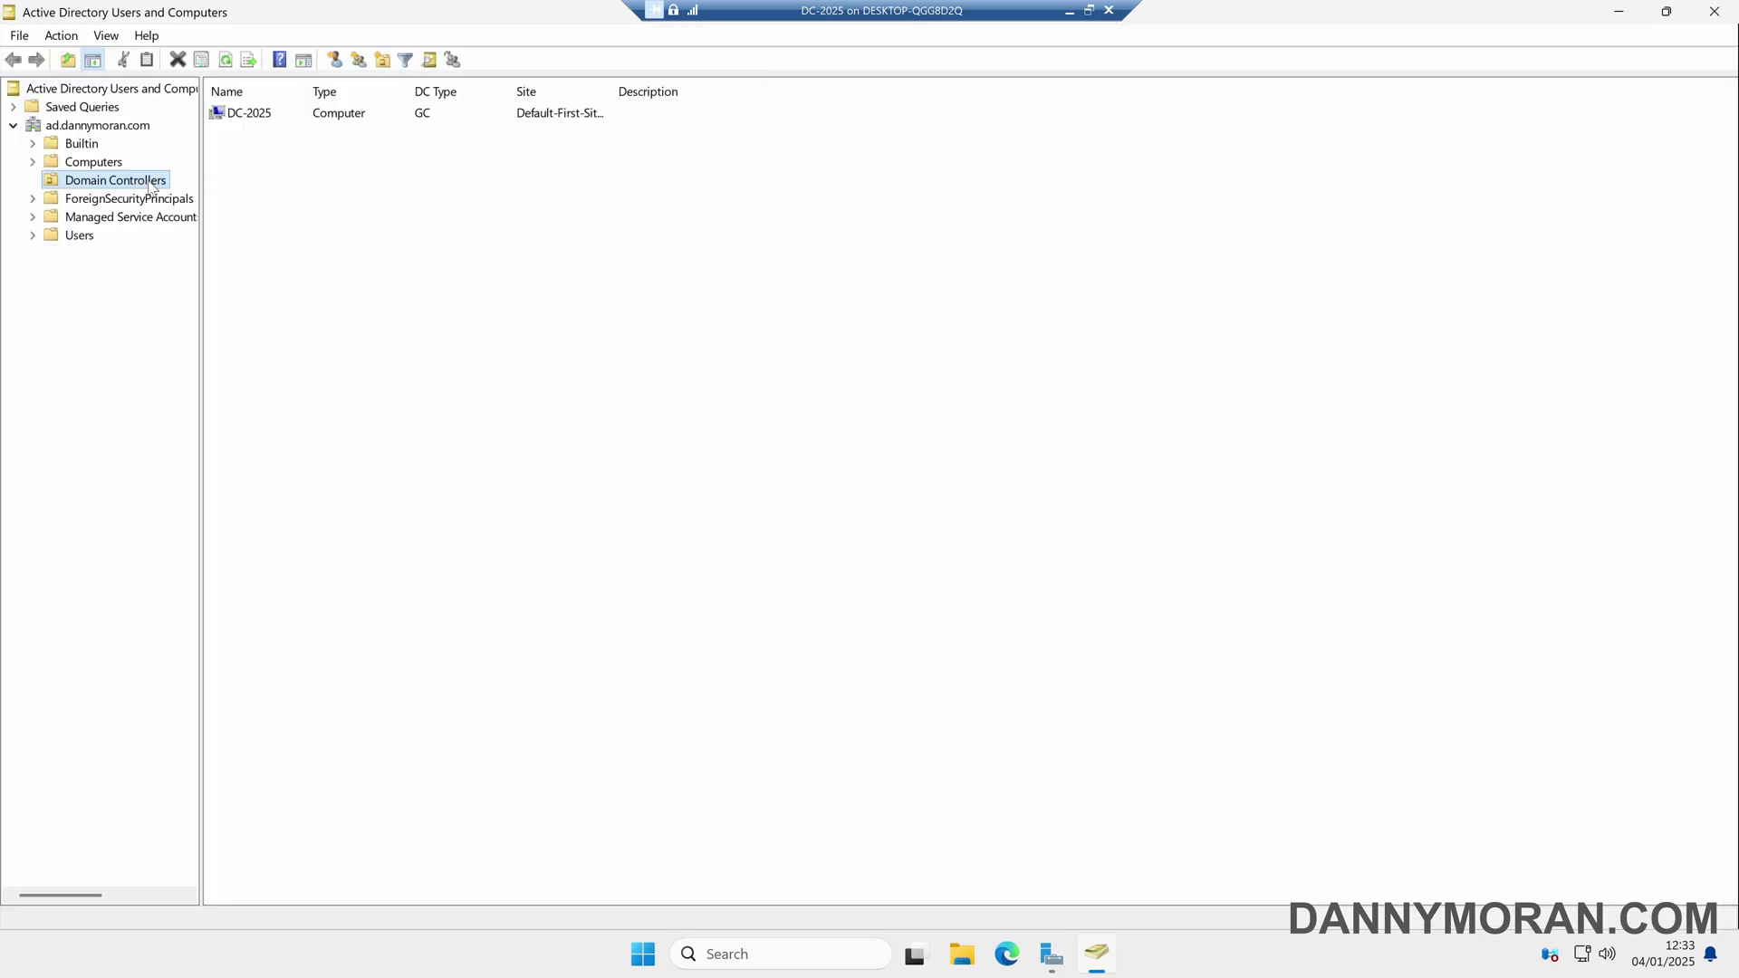
{"action": "double_click", "coordinate": [282, 114]}
{"action": "left_click", "coordinate": [777, 247]}
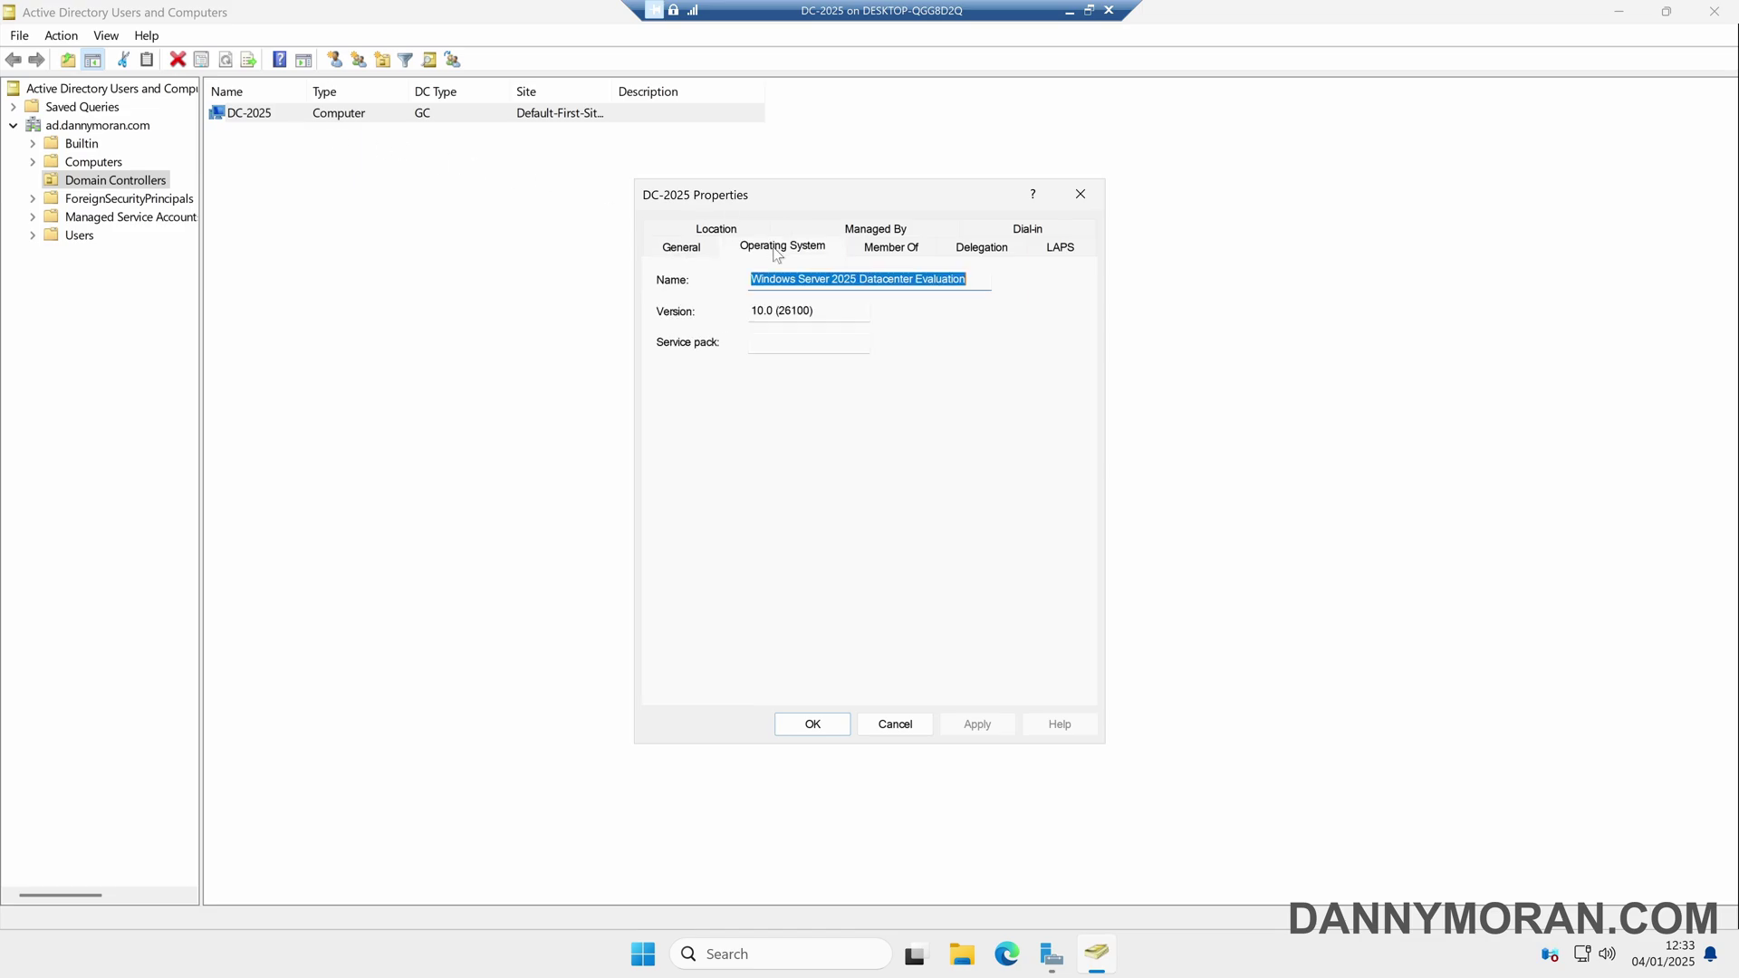
Confirm DC-2025 runs Windows Server 2025 Datacenter Evaluation, then close the console.
{"action": "left_click_drag", "start_coordinate": [761, 279], "coordinate": [857, 279]}
{"action": "left_click", "coordinate": [857, 279]}
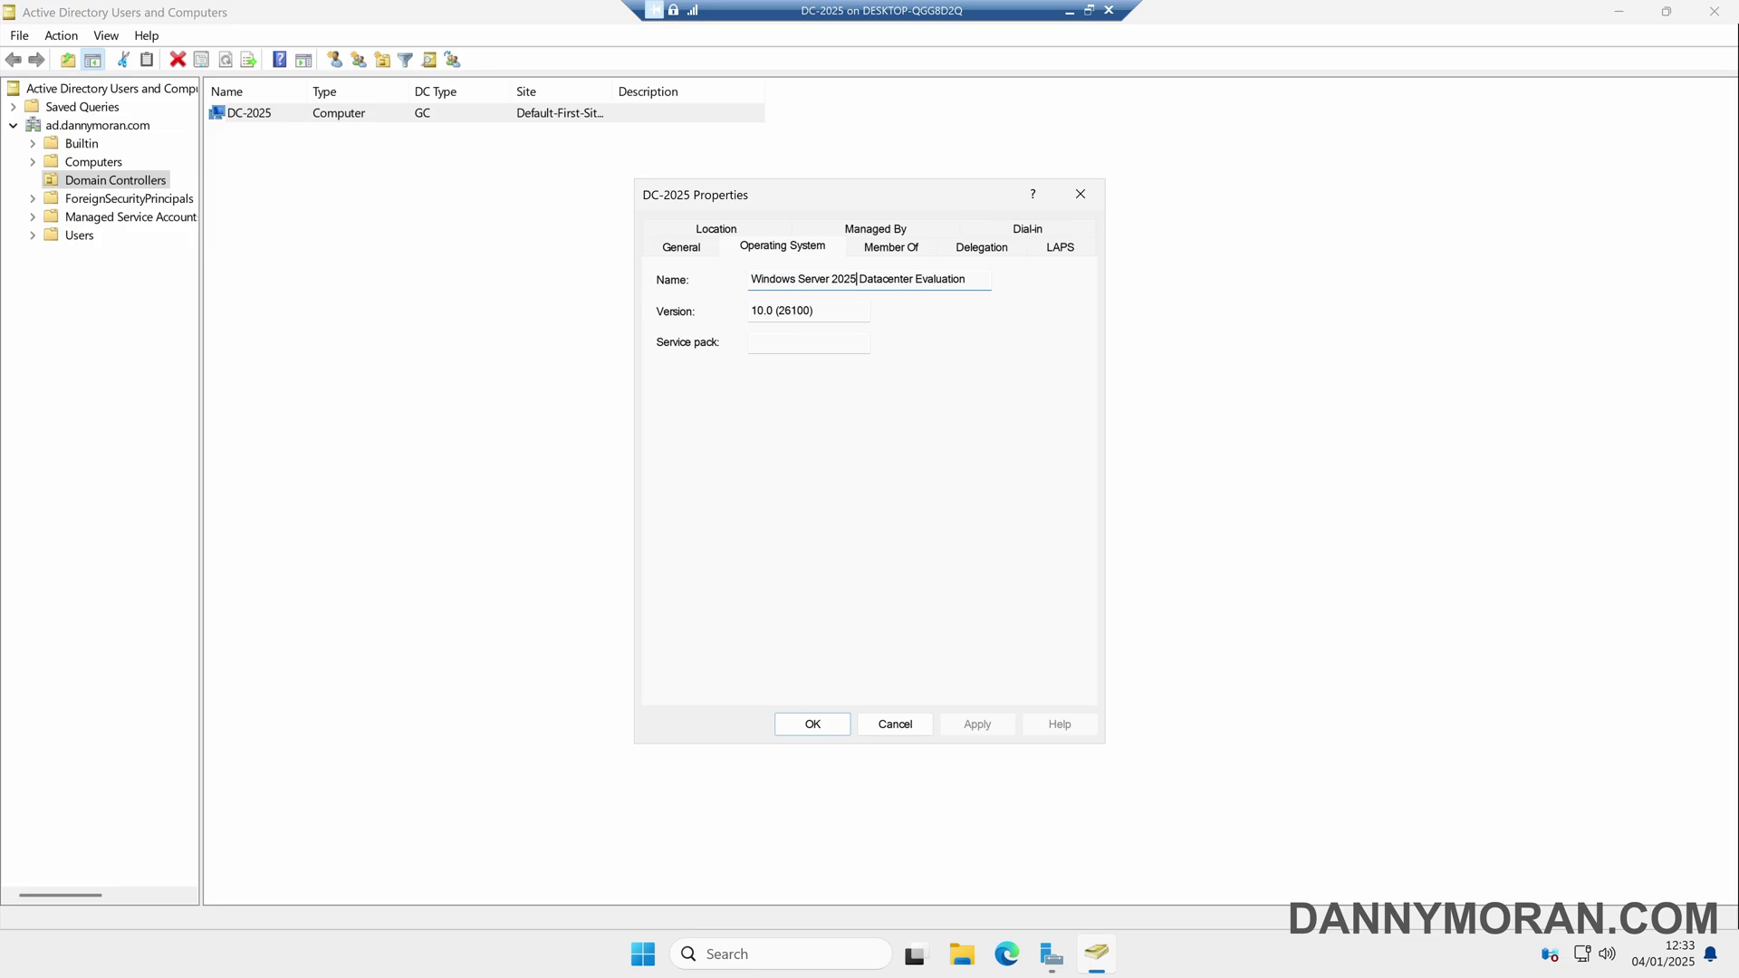
{"action": "left_click_drag", "start_coordinate": [857, 279], "coordinate": [751, 279]}
{"action": "left_click", "coordinate": [1095, 206]}
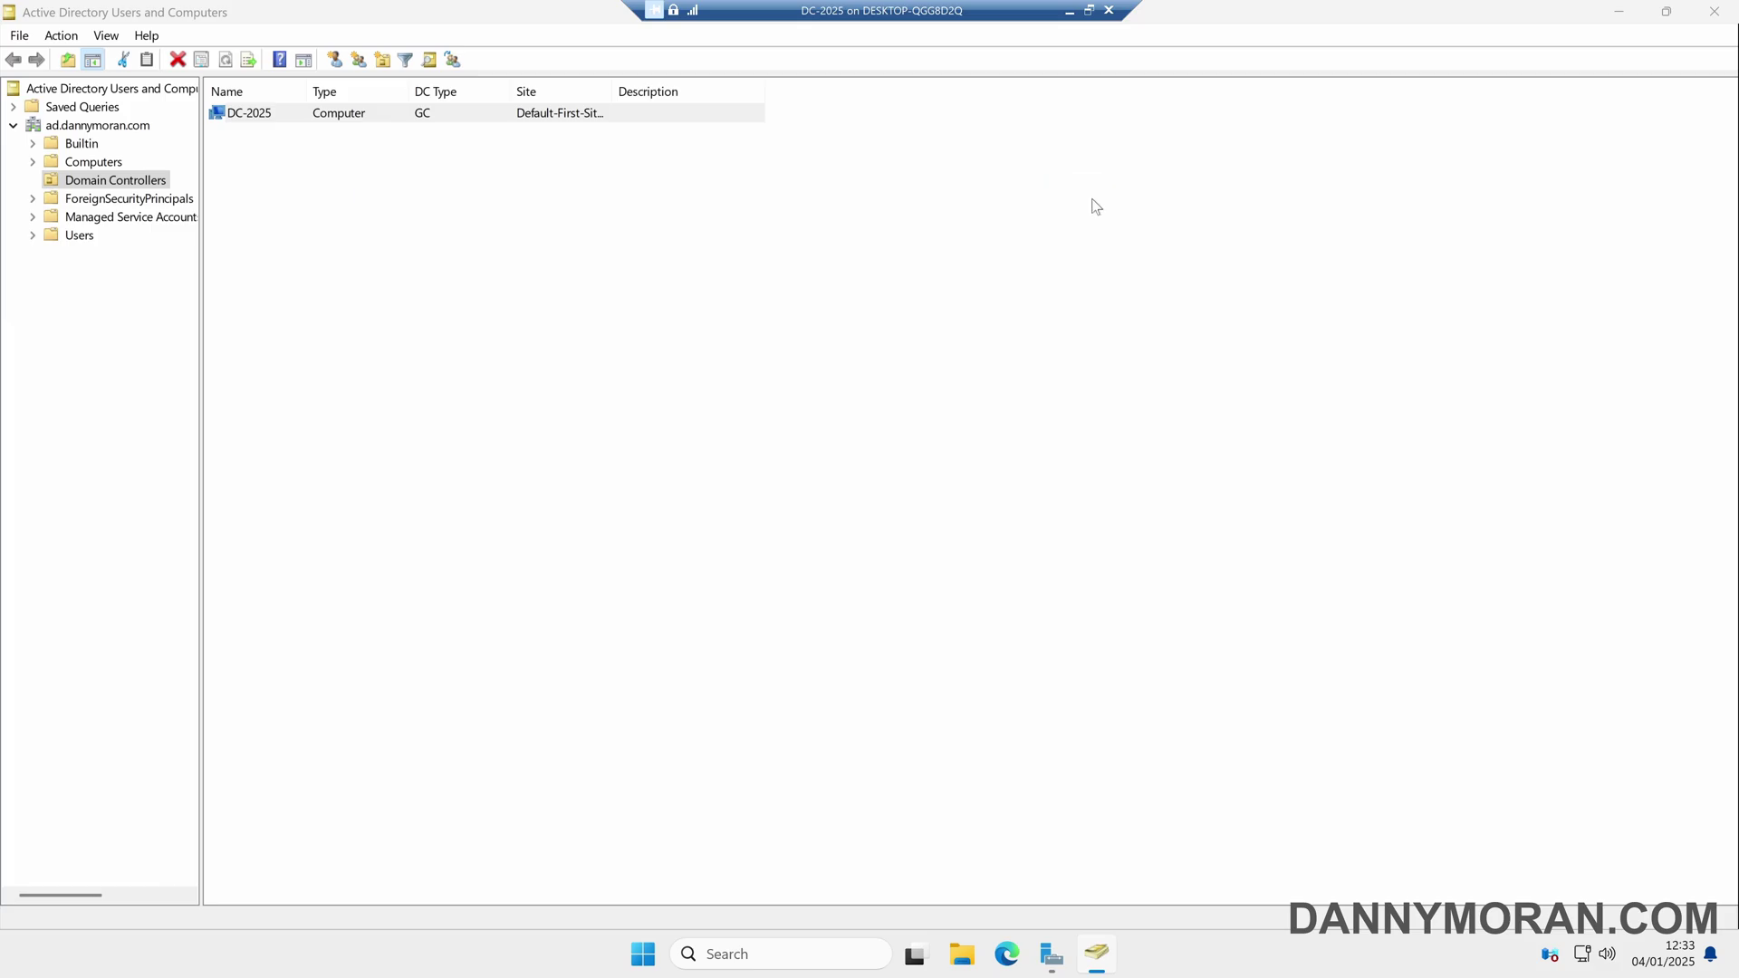
{"action": "left_click", "coordinate": [1714, 11]}
{"action": "left_click", "coordinate": [1583, 57]}
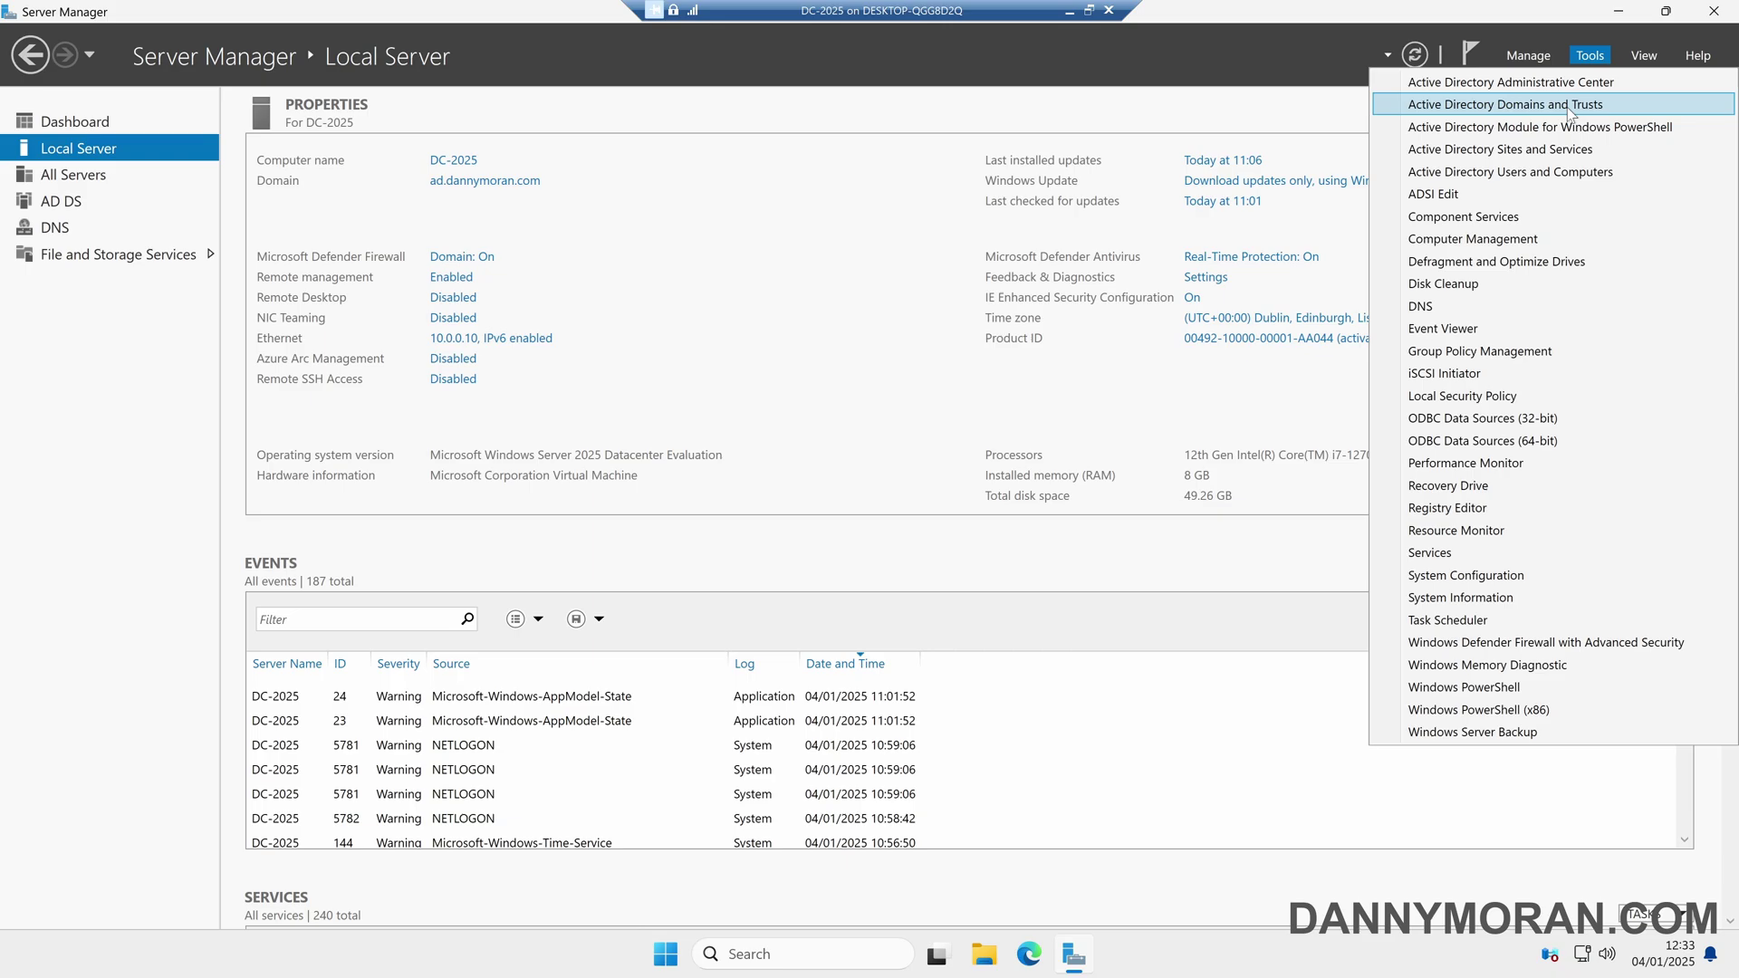
In maximized Domains and Trusts, read ad.dannymoran.com's properties: domain and forest levels both Windows Server 2016.
{"action": "left_click", "coordinate": [1568, 106]}
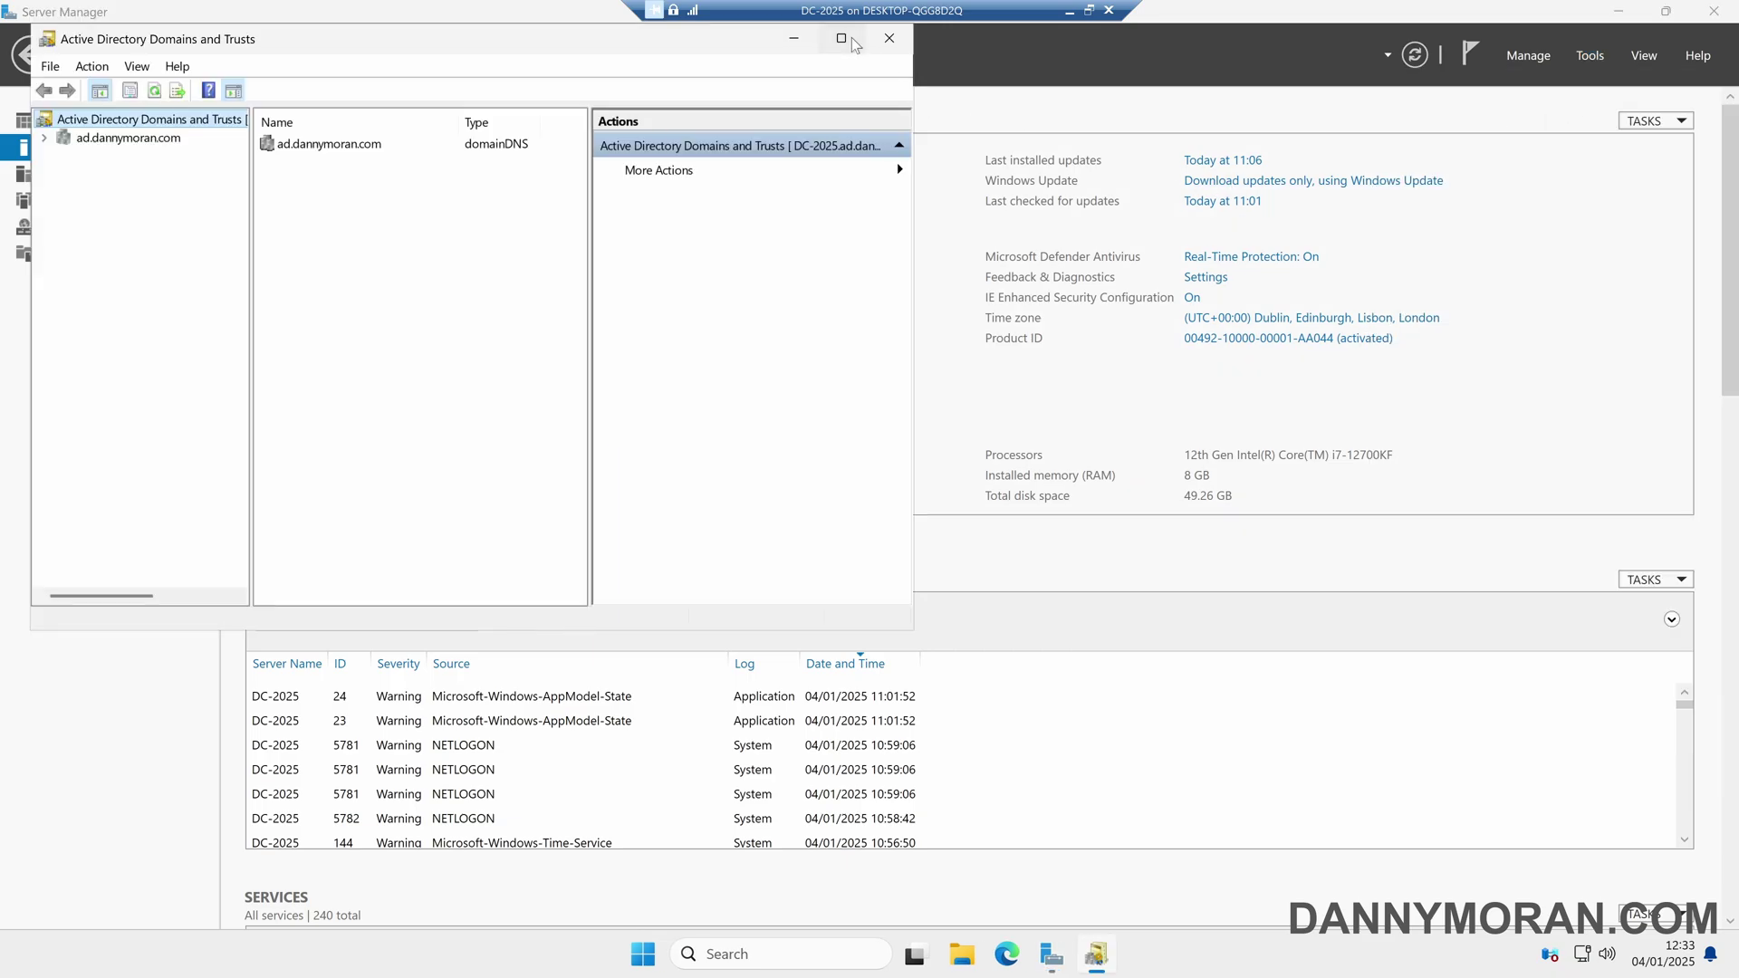
{"action": "left_click", "coordinate": [842, 39]}
{"action": "left_click", "coordinate": [109, 108]}
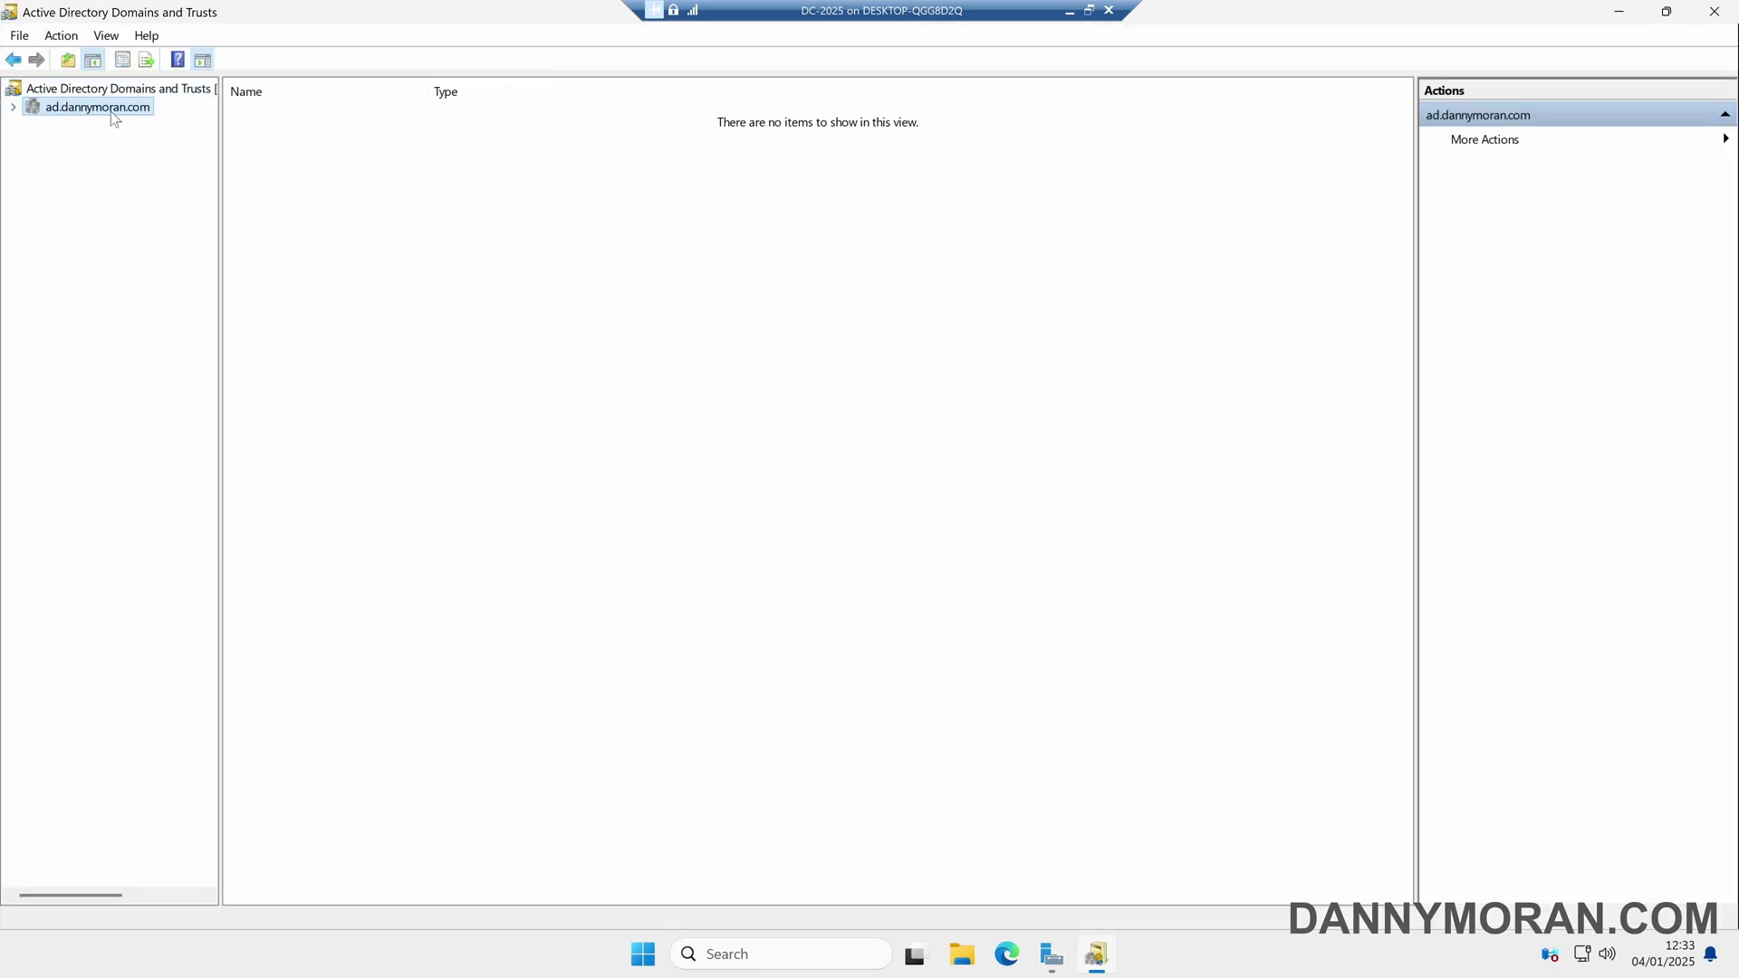
{"action": "right_click", "coordinate": [110, 111]}
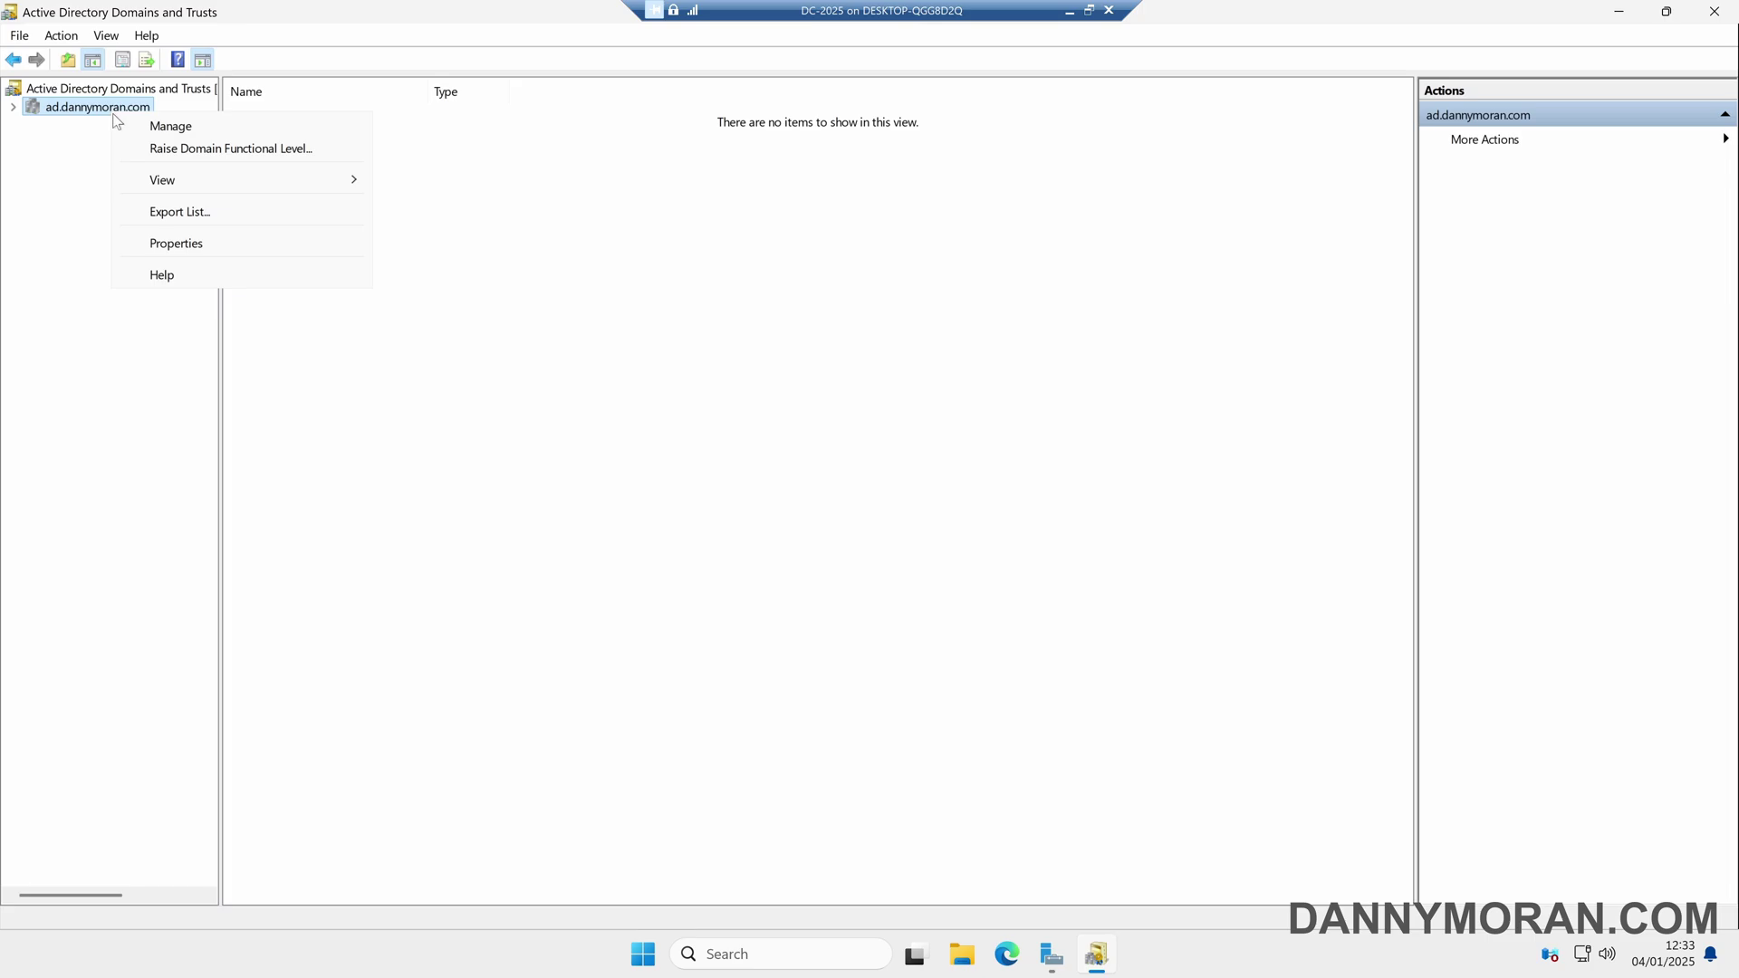
{"action": "left_click", "coordinate": [175, 245]}
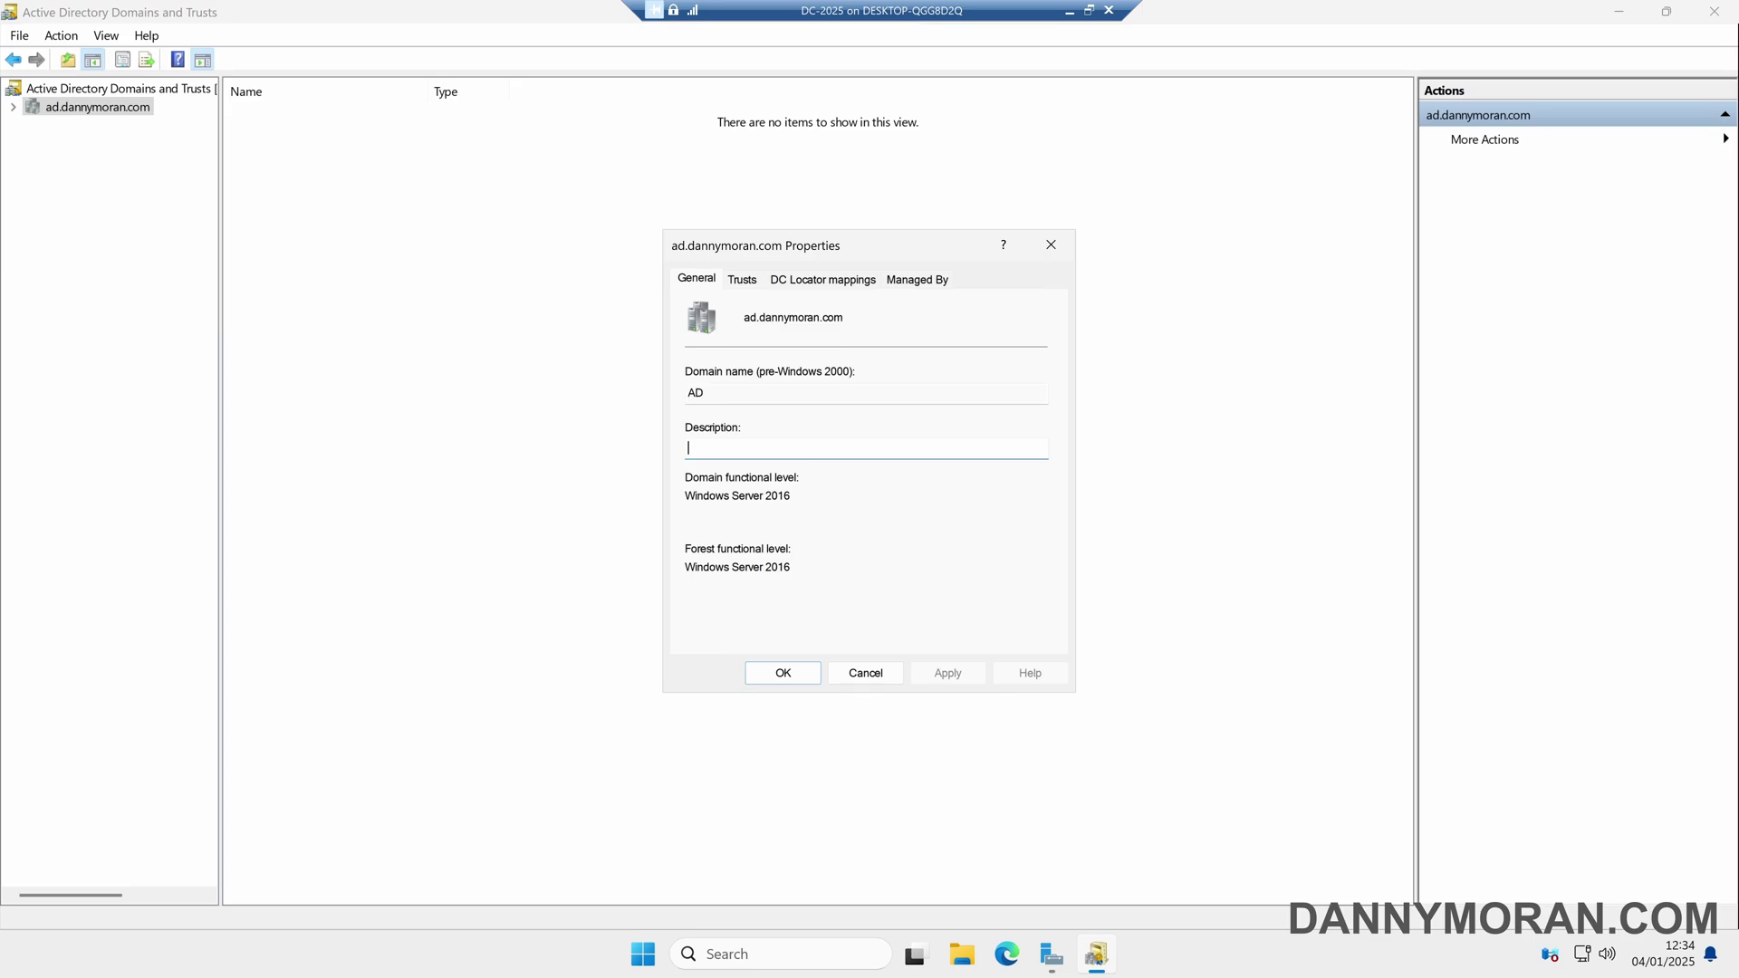
{"action": "left_click", "coordinate": [1055, 253]}
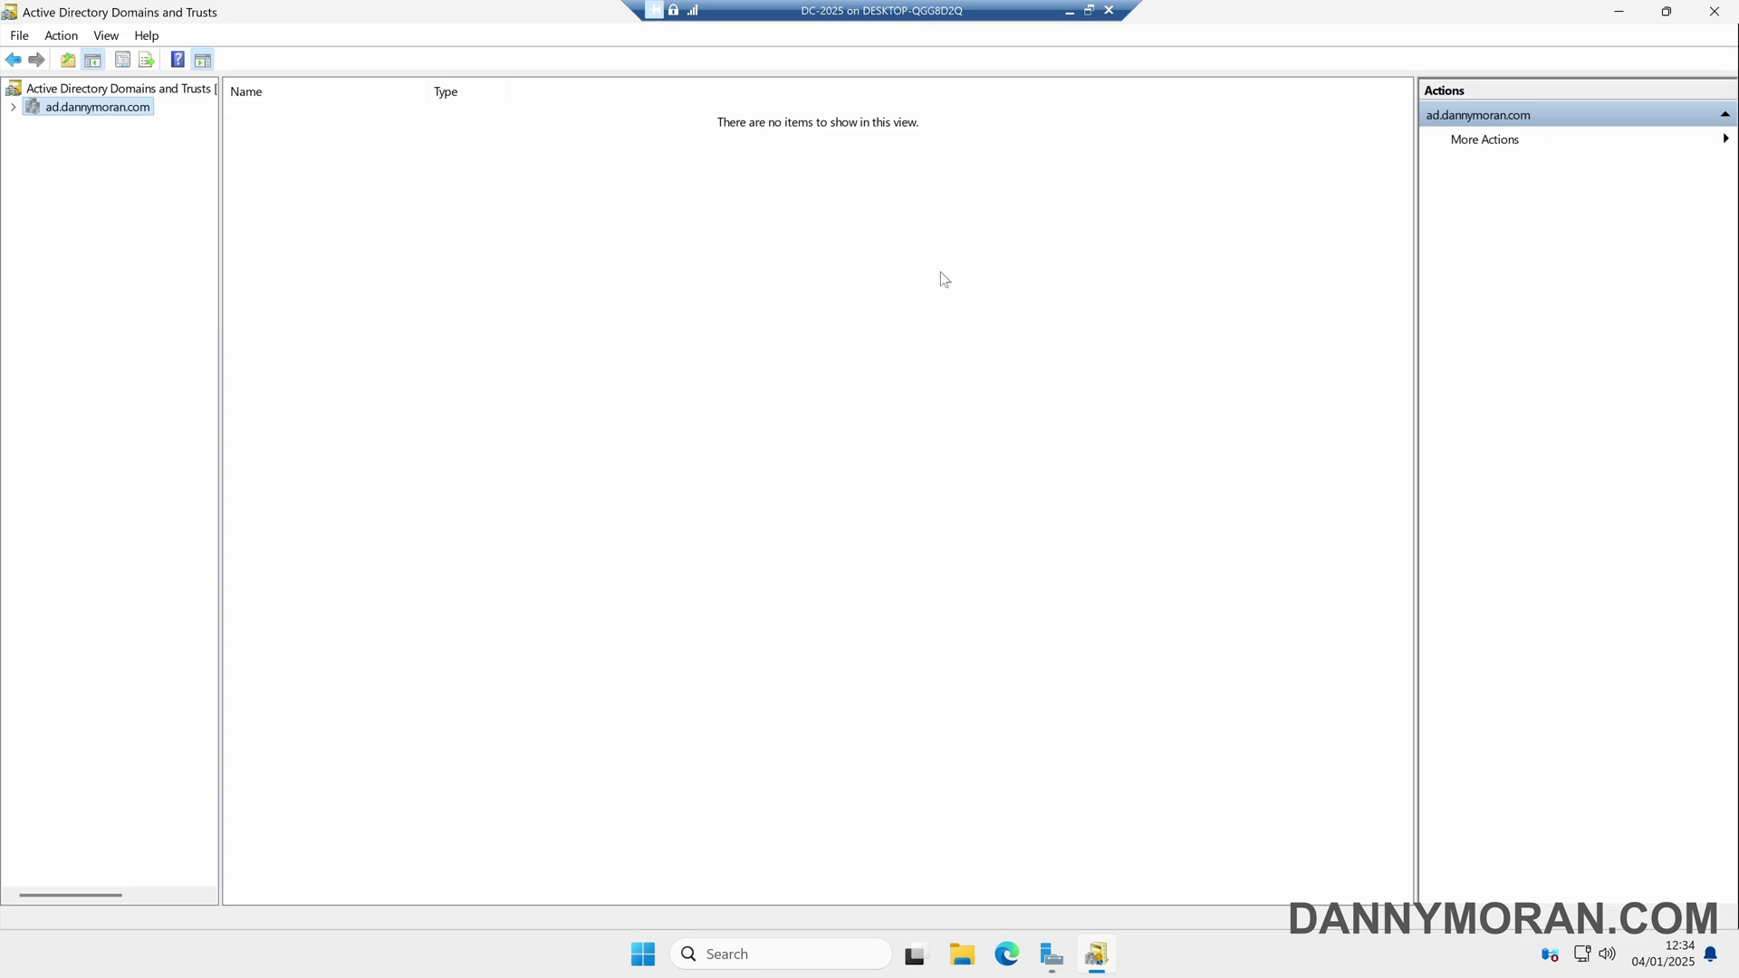
Raise the ad.dannymoran.com domain functional level to Windows Server 2025 and acknowledge the confirmations.
{"action": "right_click", "coordinate": [115, 113]}
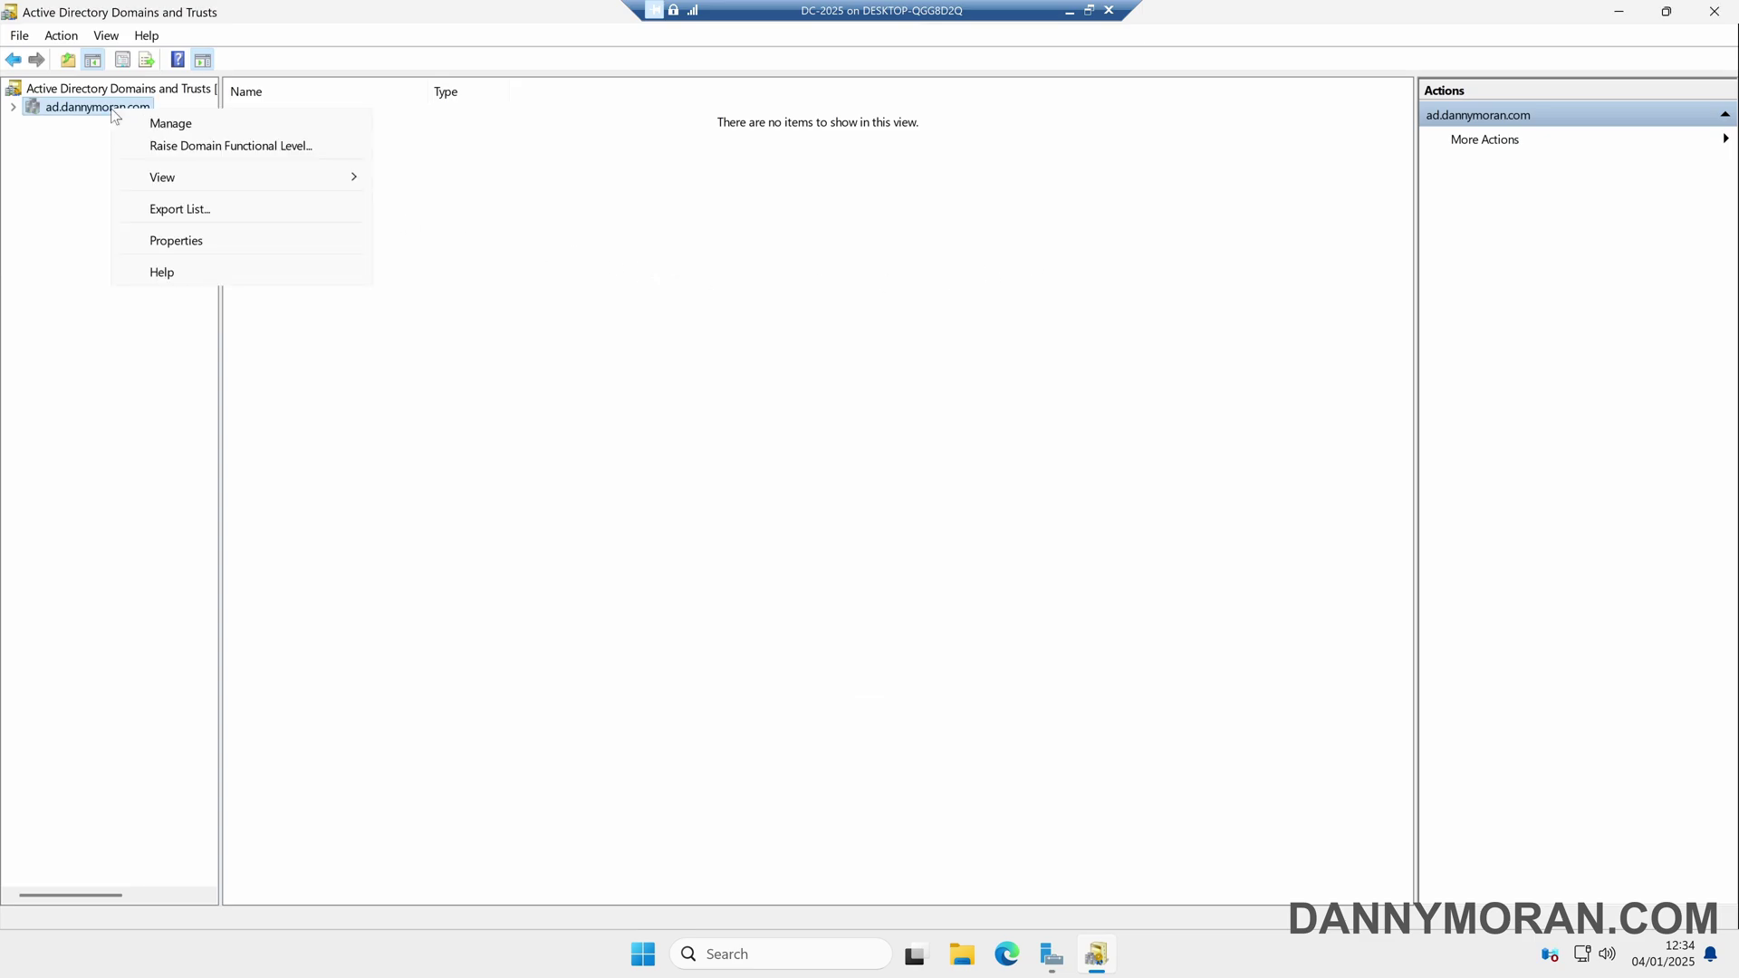
{"action": "left_click", "coordinate": [191, 148]}
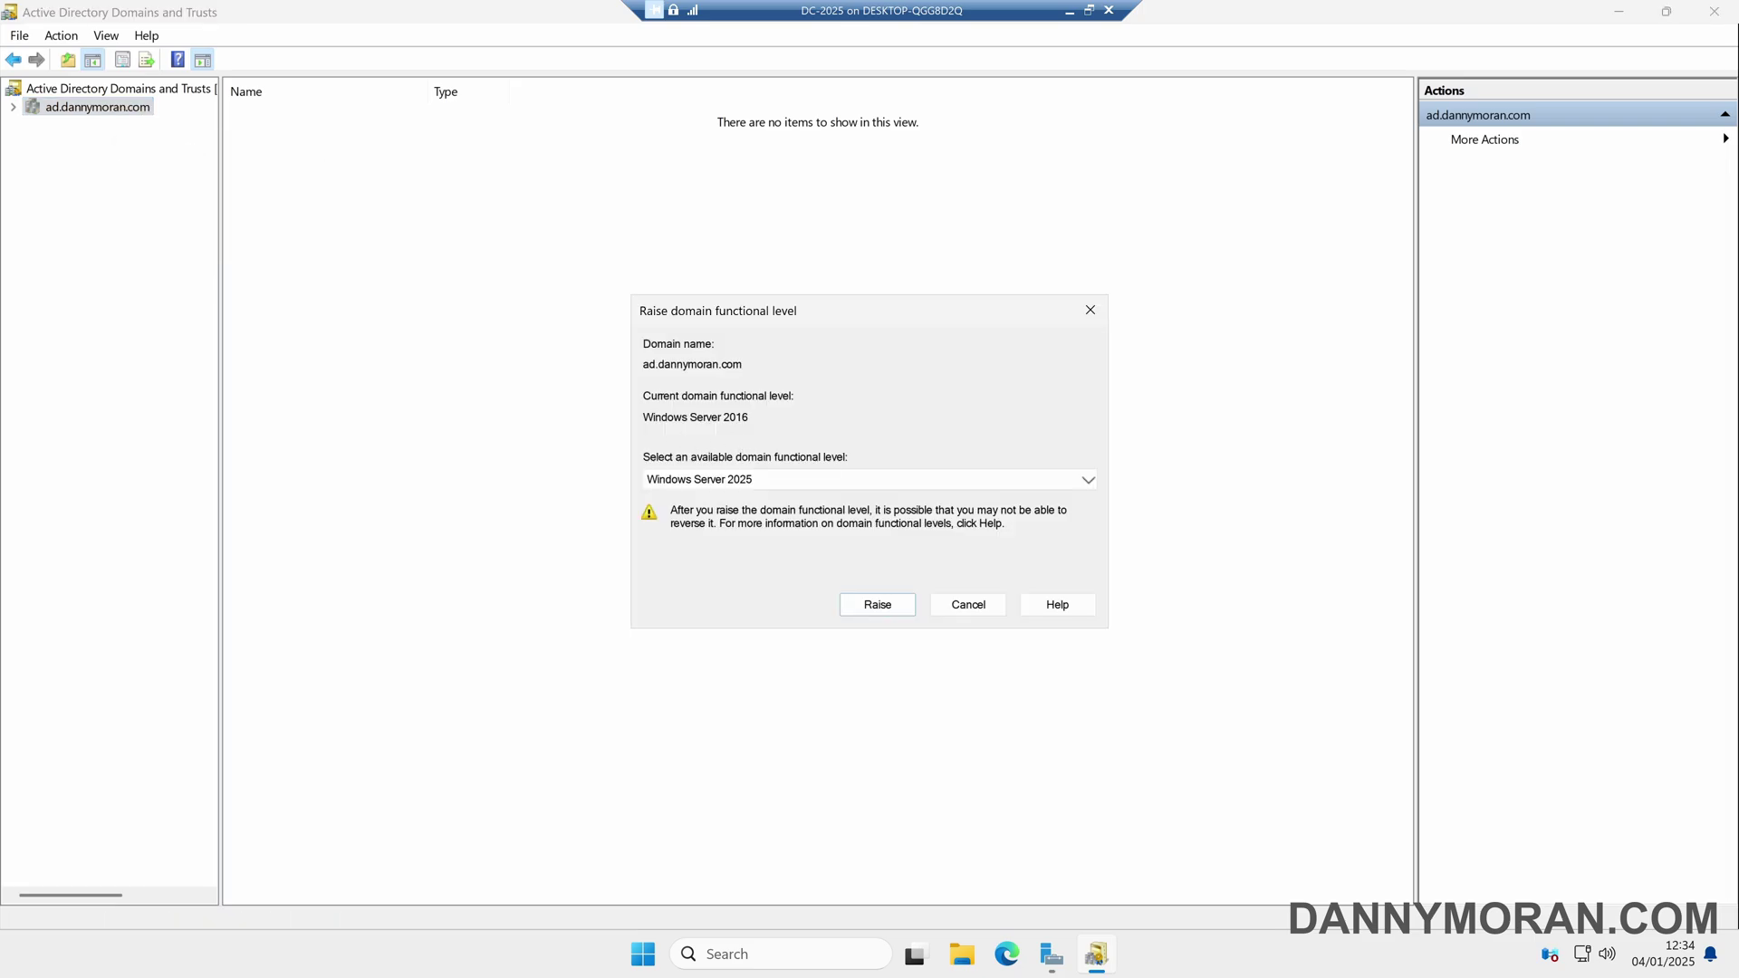
{"action": "left_click", "coordinate": [735, 484]}
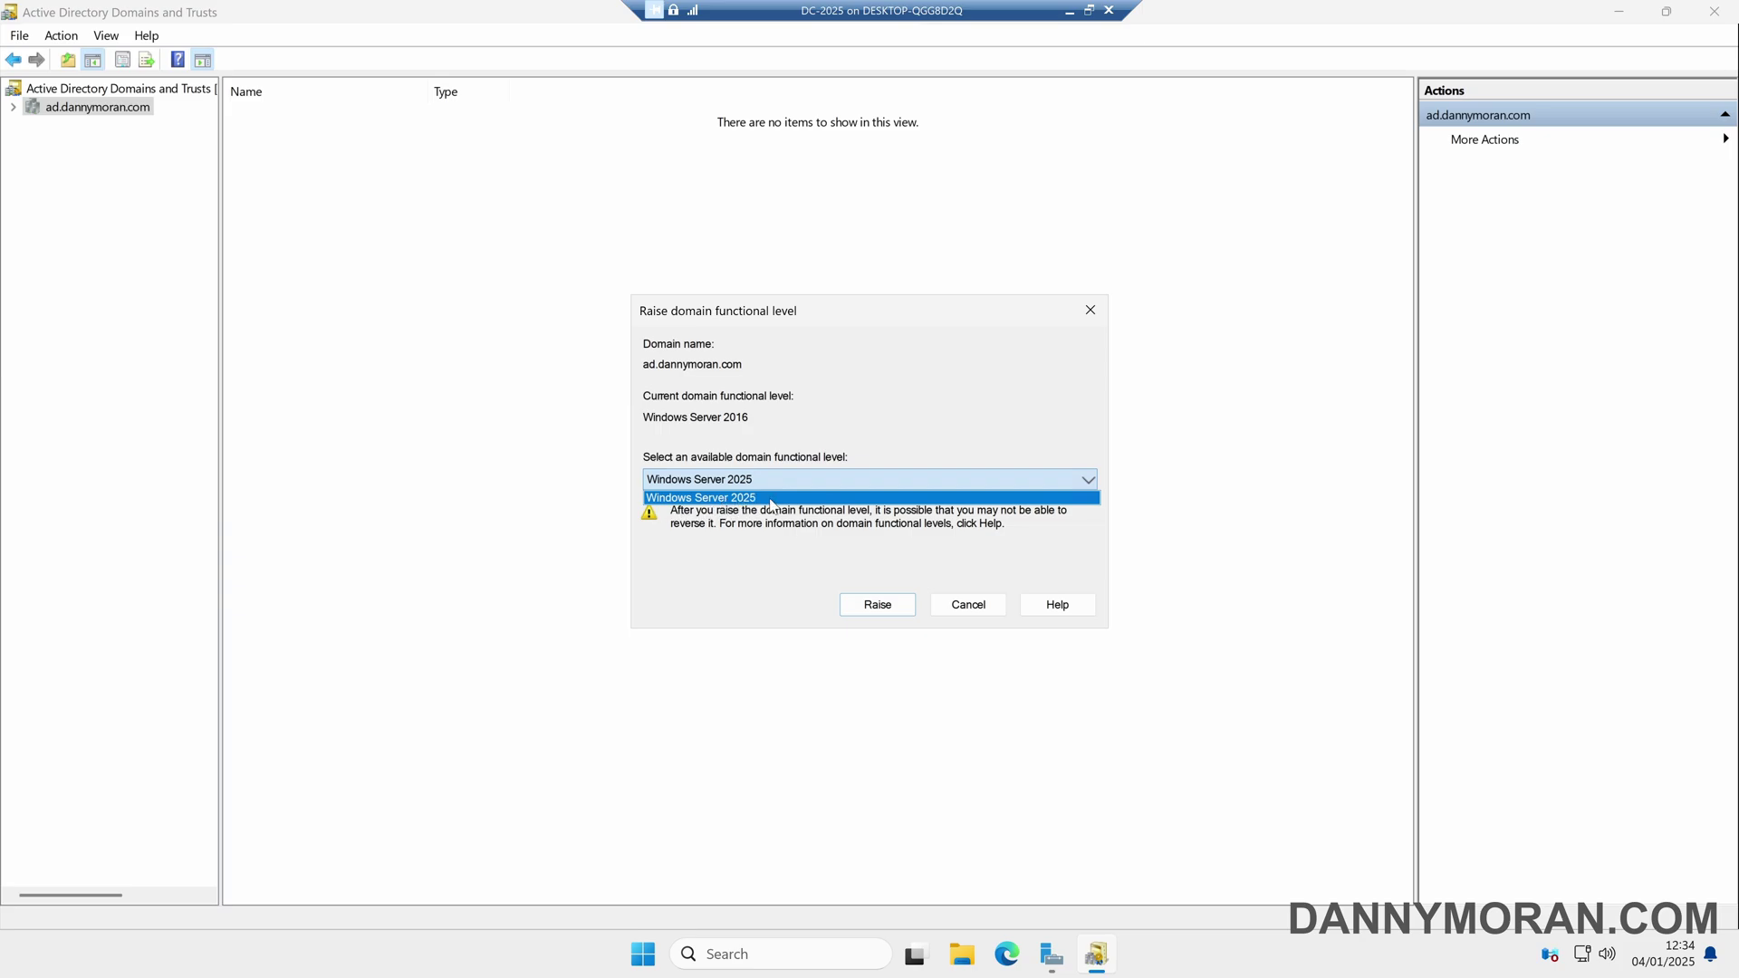
{"action": "left_click", "coordinate": [771, 499]}
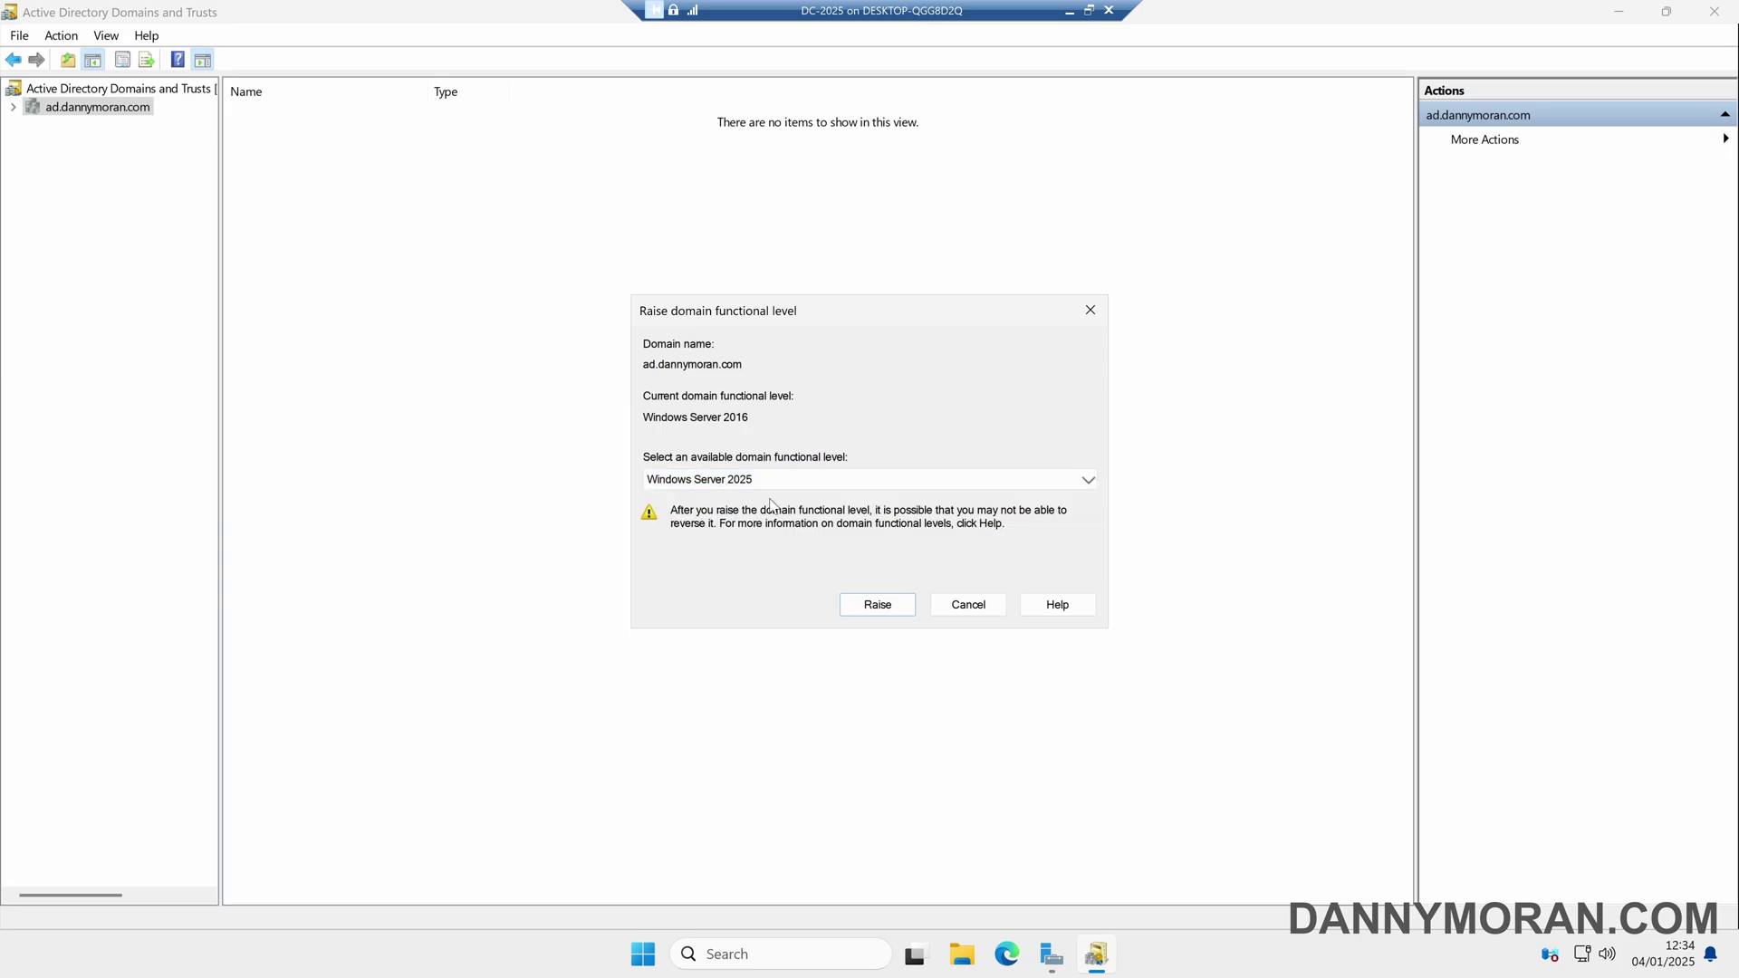
{"action": "left_click", "coordinate": [862, 614]}
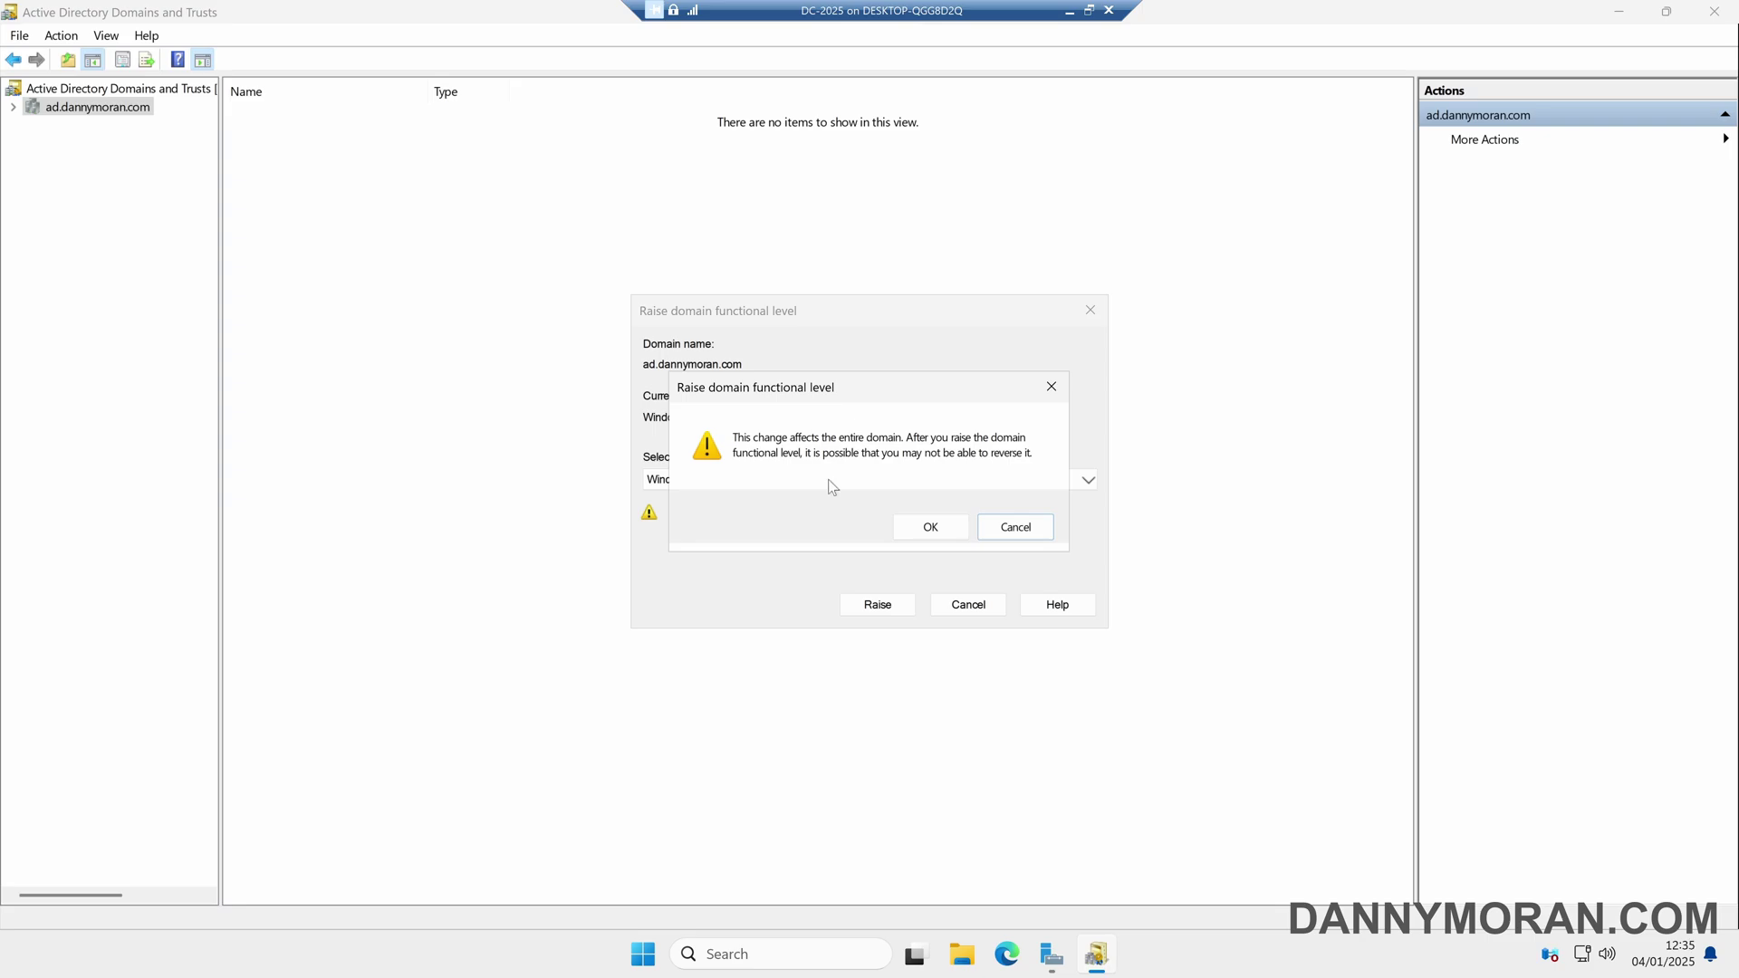
{"action": "left_click", "coordinate": [931, 528]}
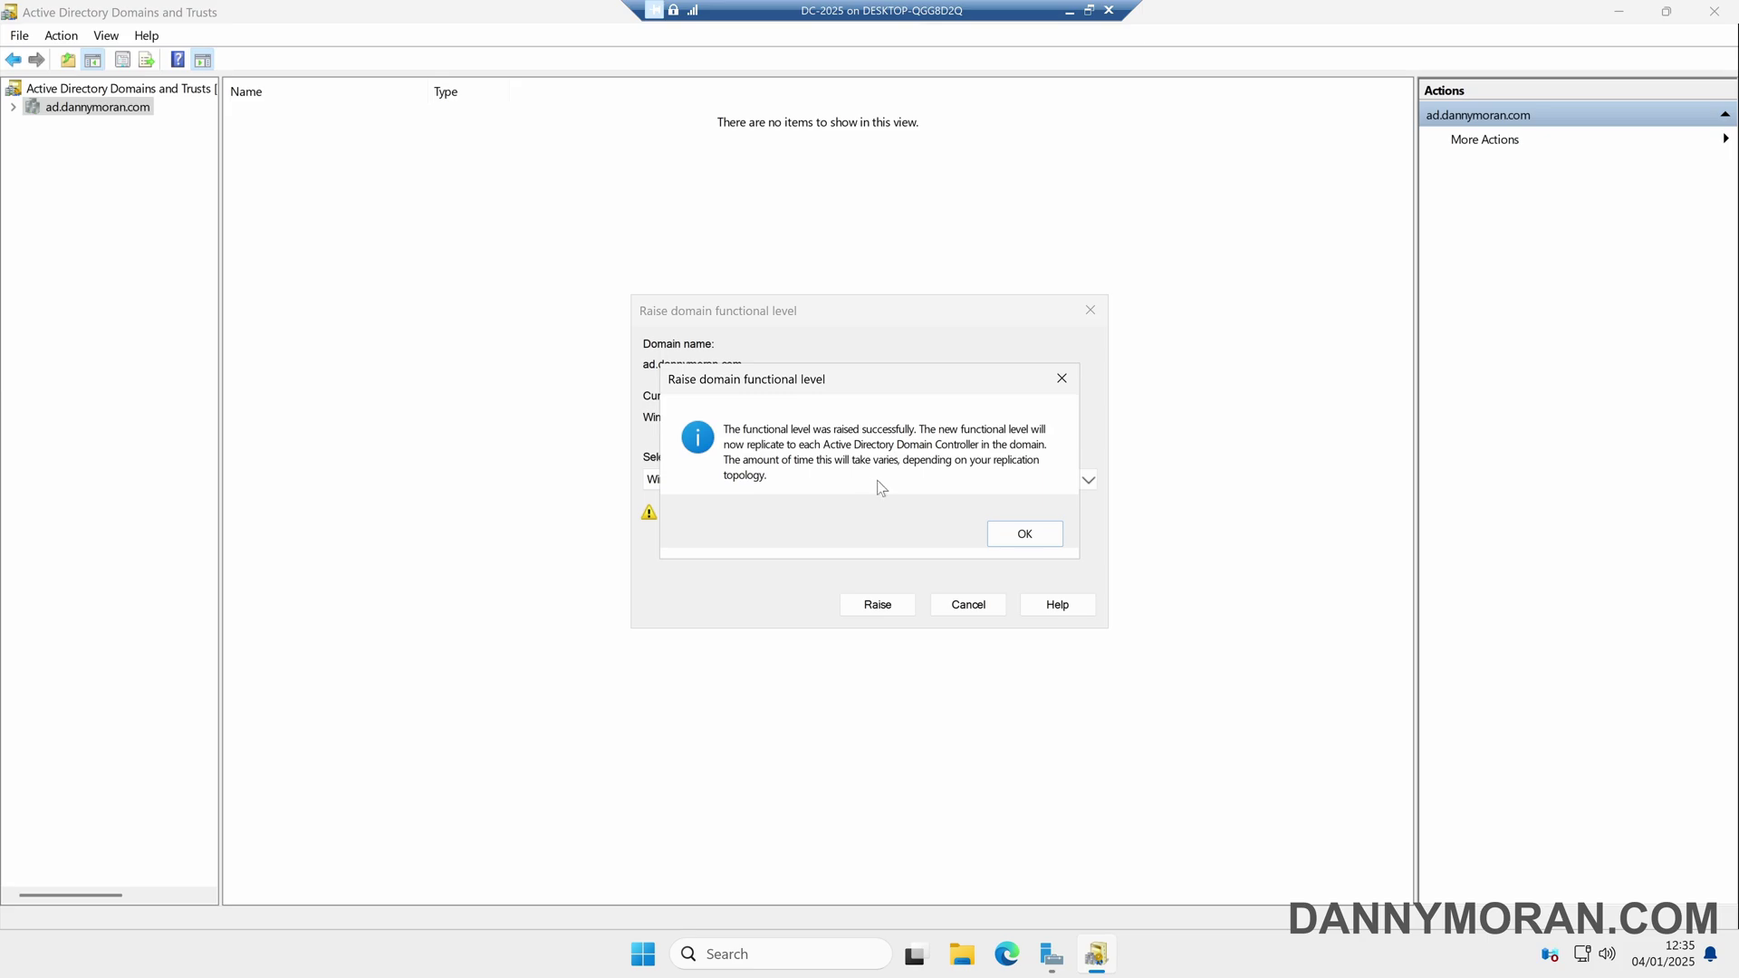
{"action": "left_click", "coordinate": [1006, 539]}
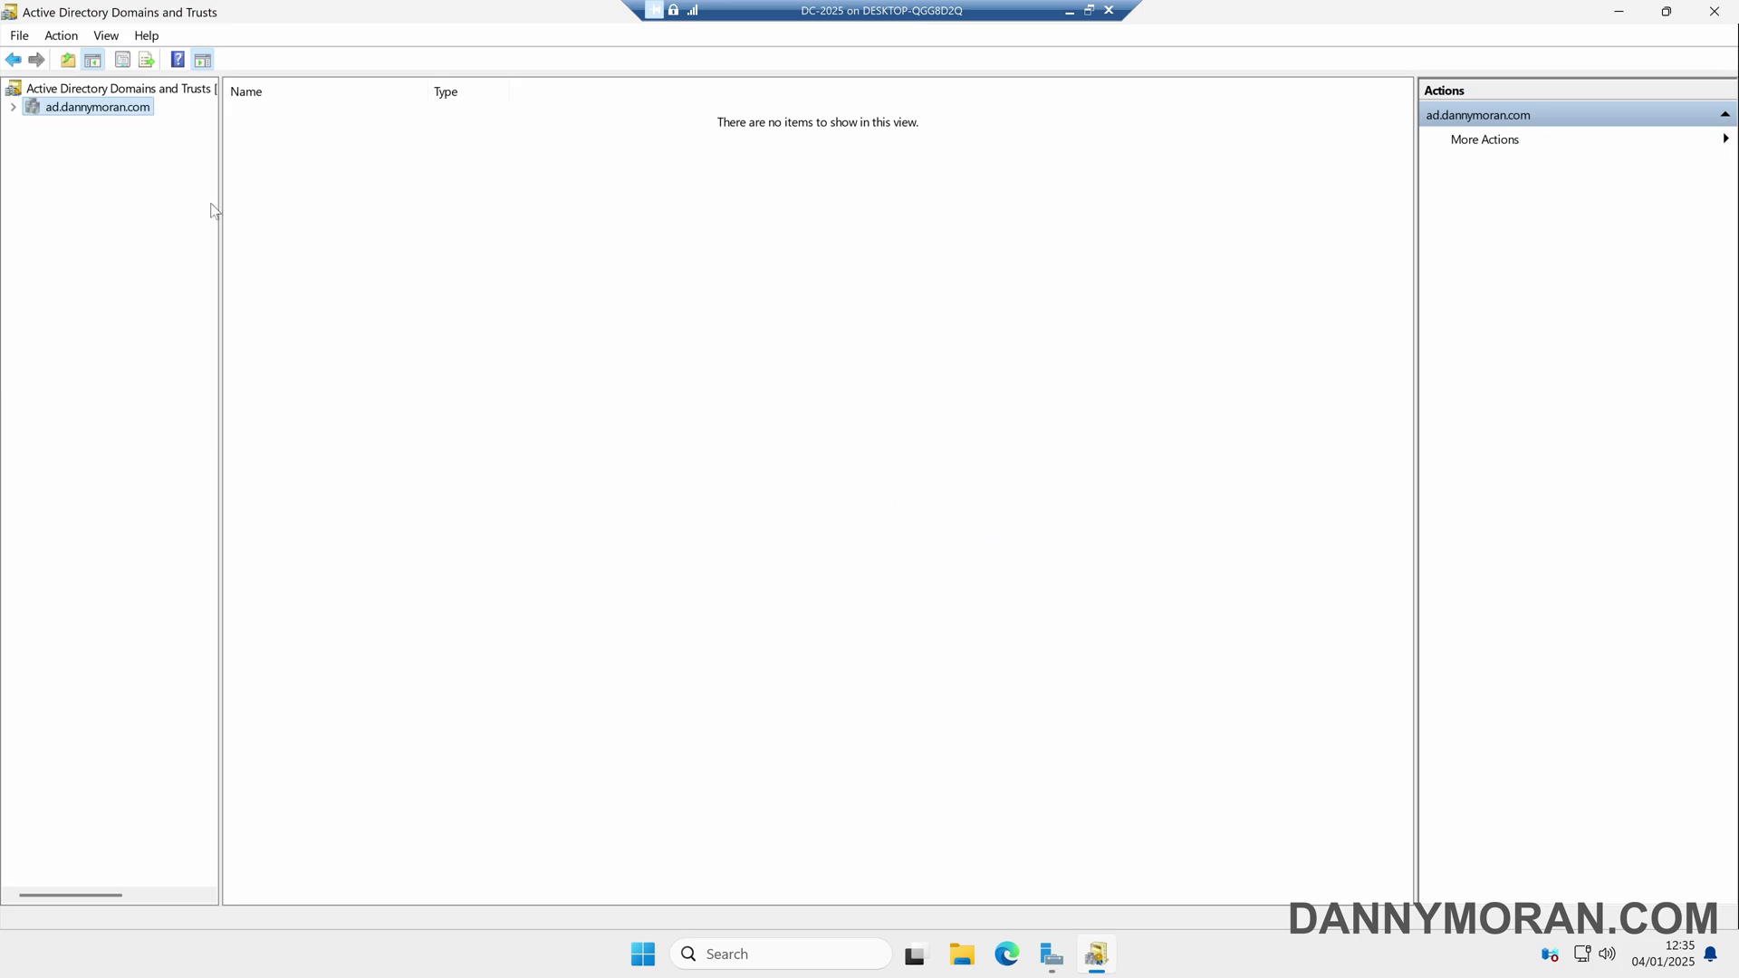
Verify in domain properties that the domain level is 2025 while the forest remains 2016.
{"action": "right_click", "coordinate": [139, 113]}
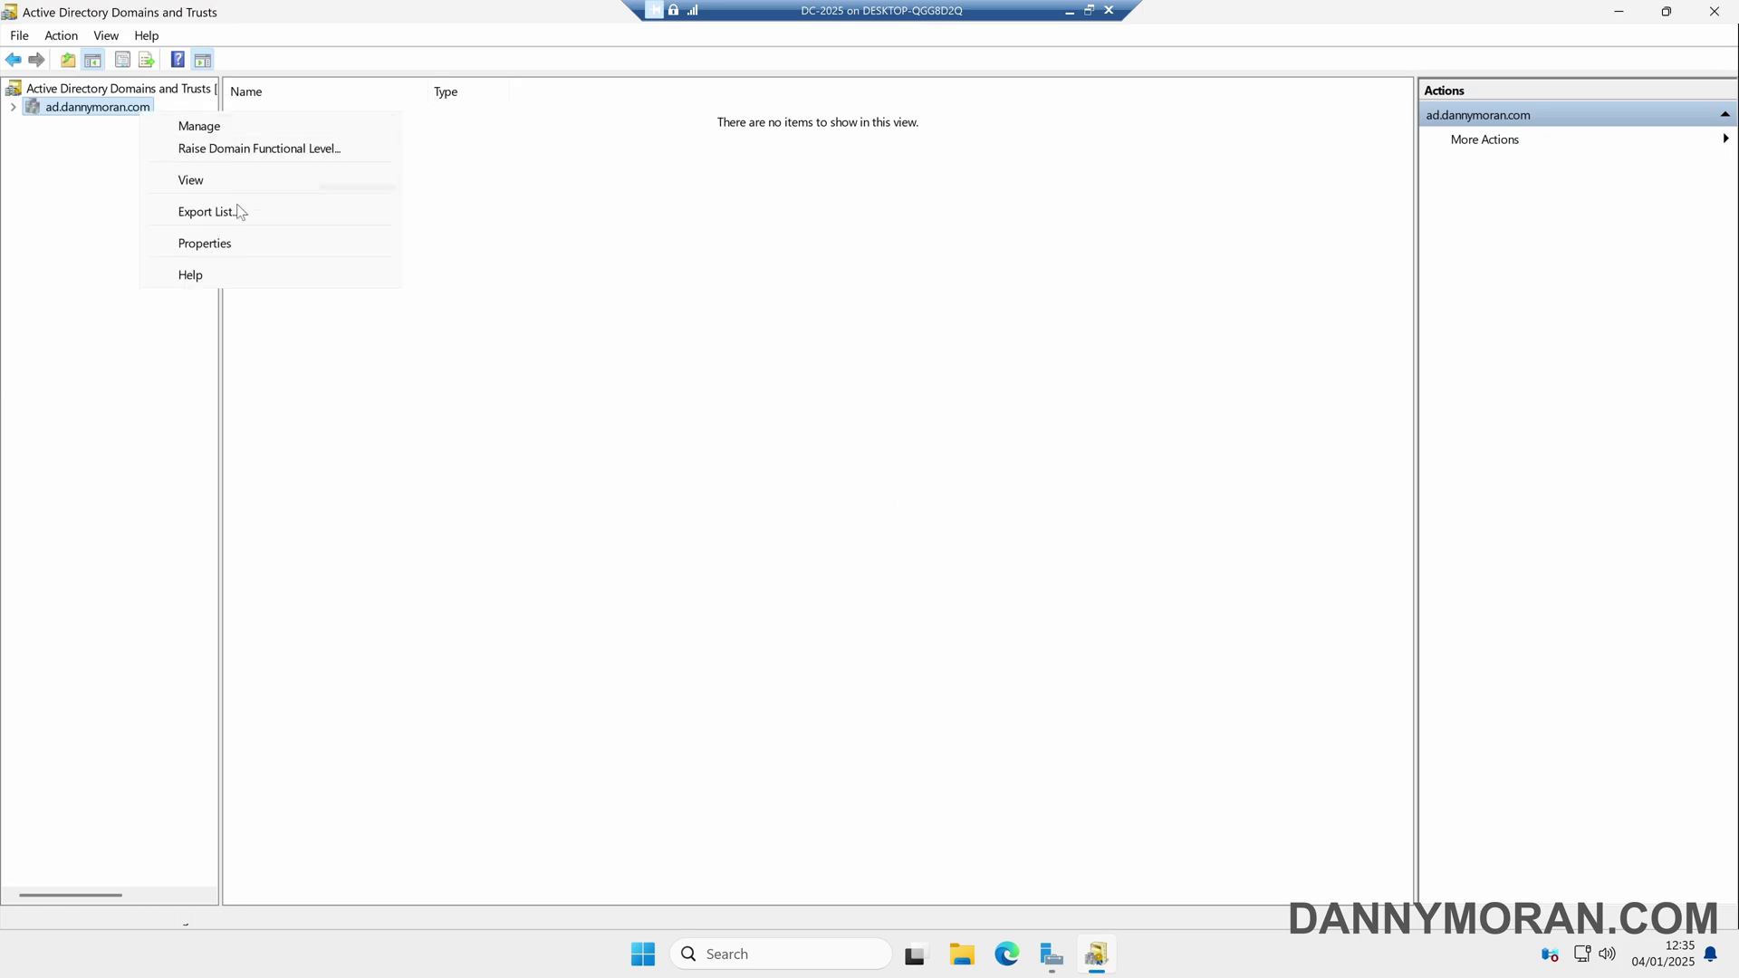
{"action": "left_click", "coordinate": [270, 243]}
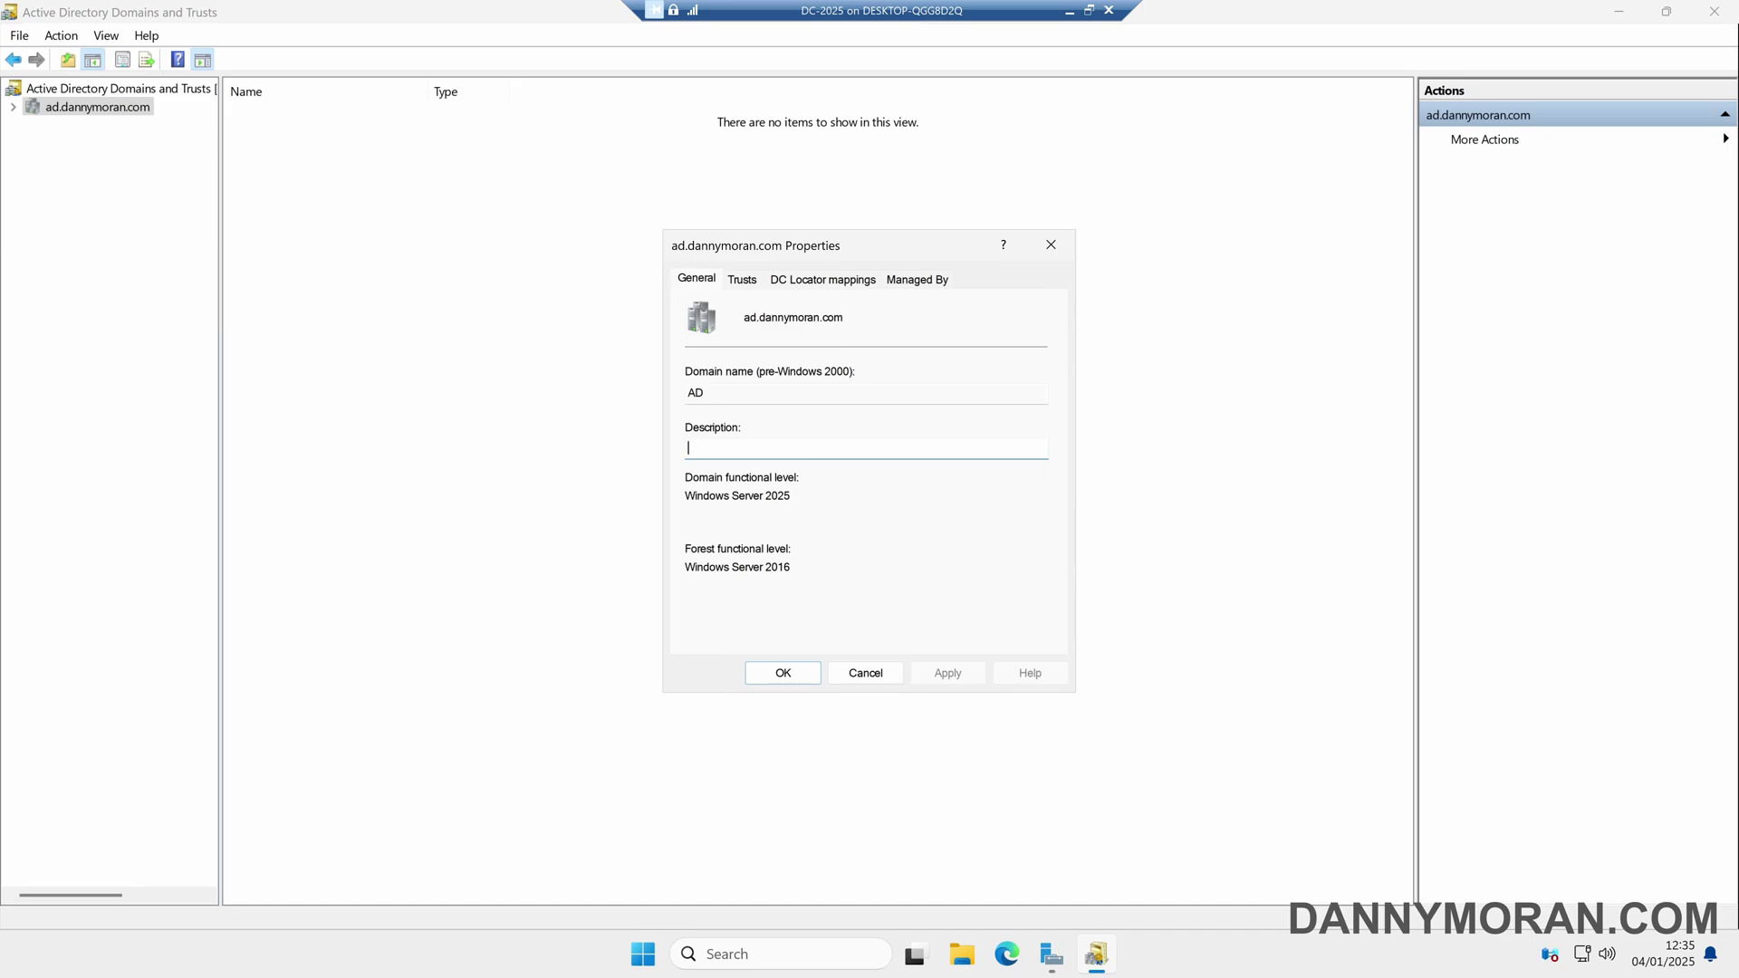
{"action": "key", "text": "Tab"}
{"action": "left_click", "coordinate": [711, 495]}
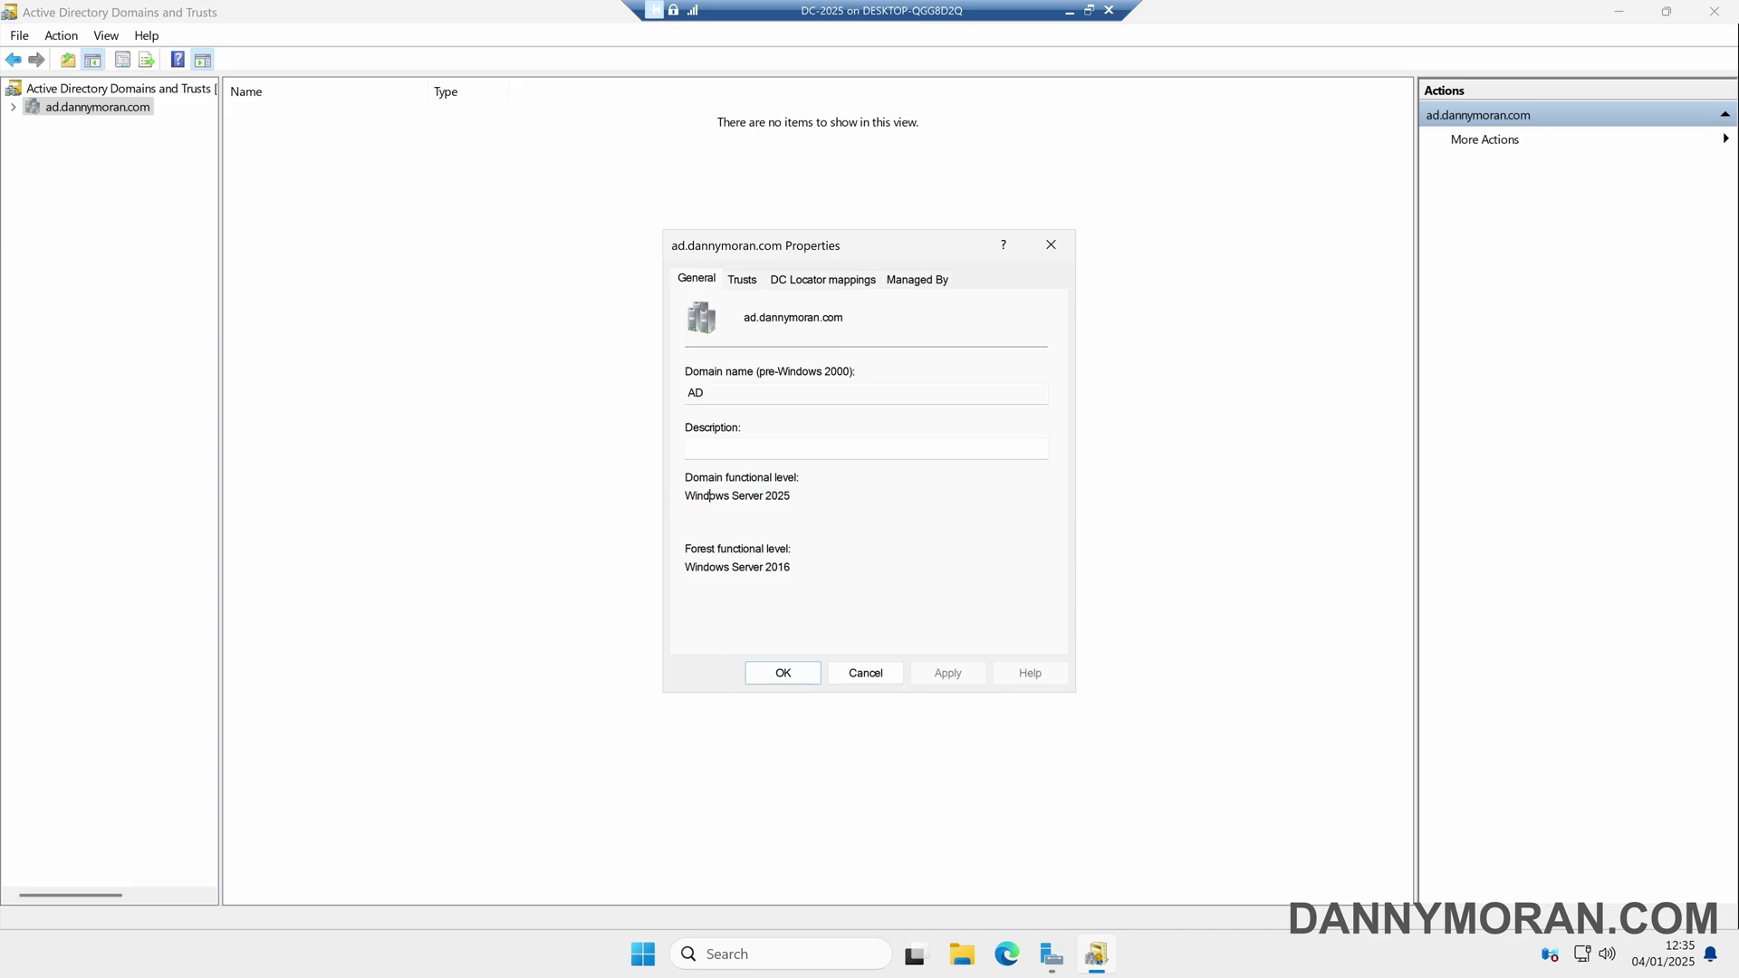
{"action": "left_click", "coordinate": [1051, 246]}
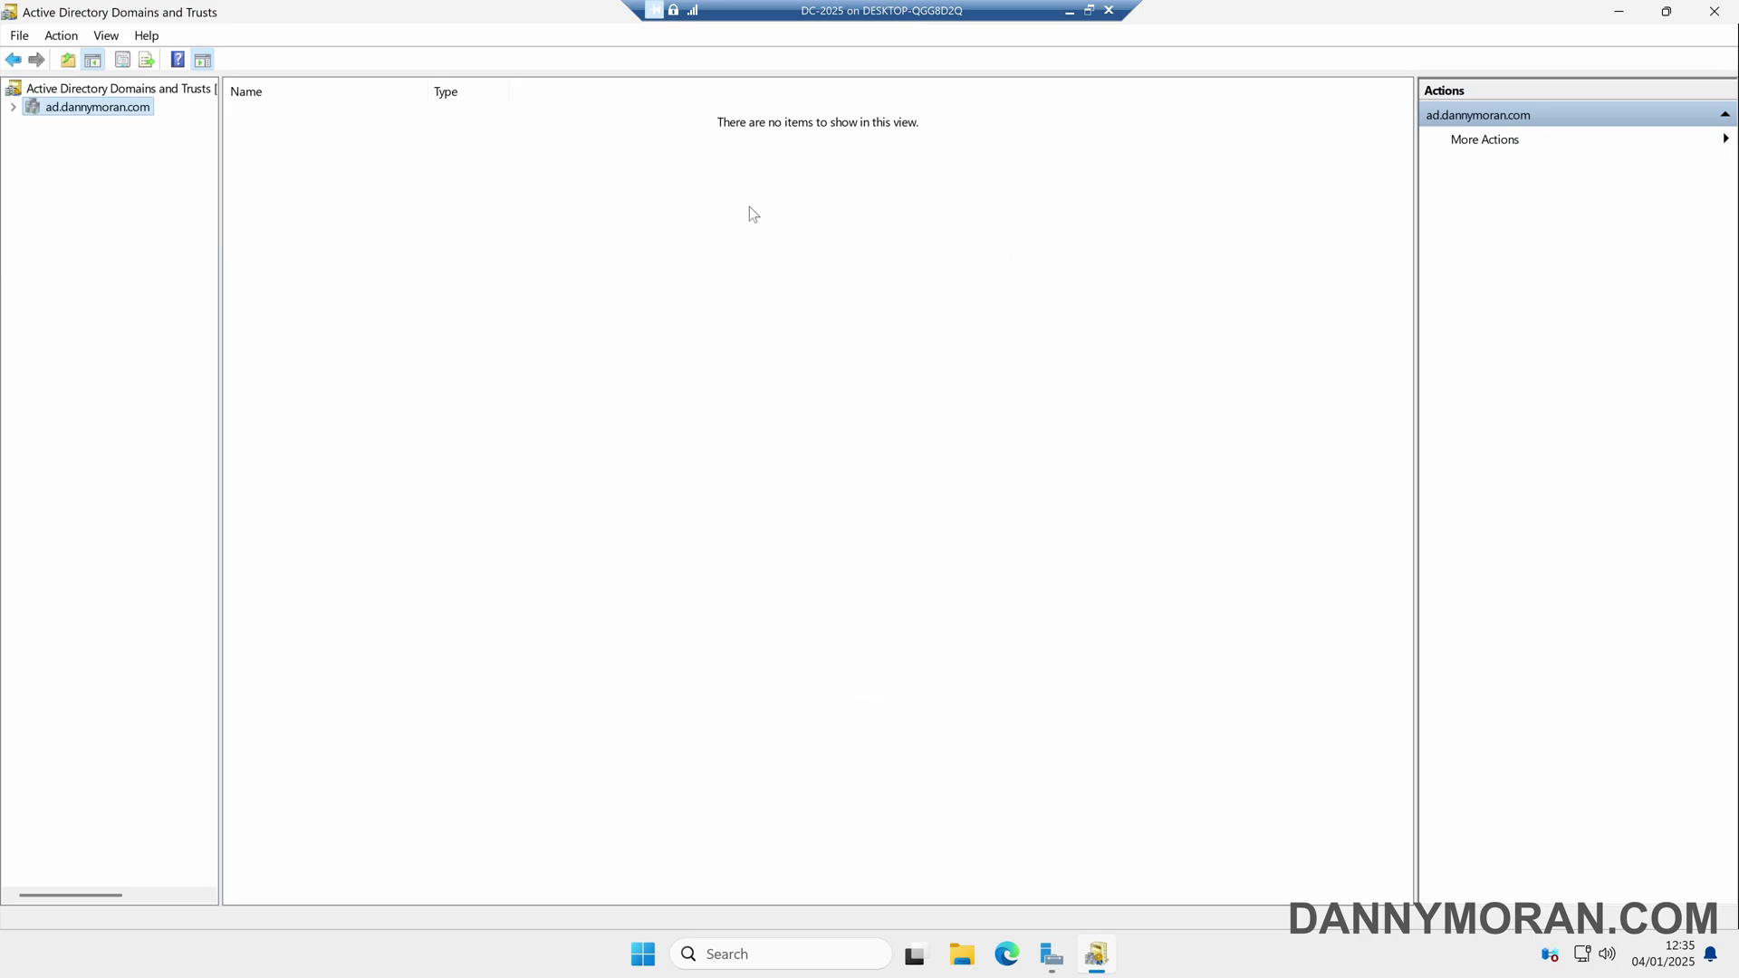
Raise the forest functional level to Windows Server 2025, confirming the warning and success message.
{"action": "right_click", "coordinate": [146, 91]}
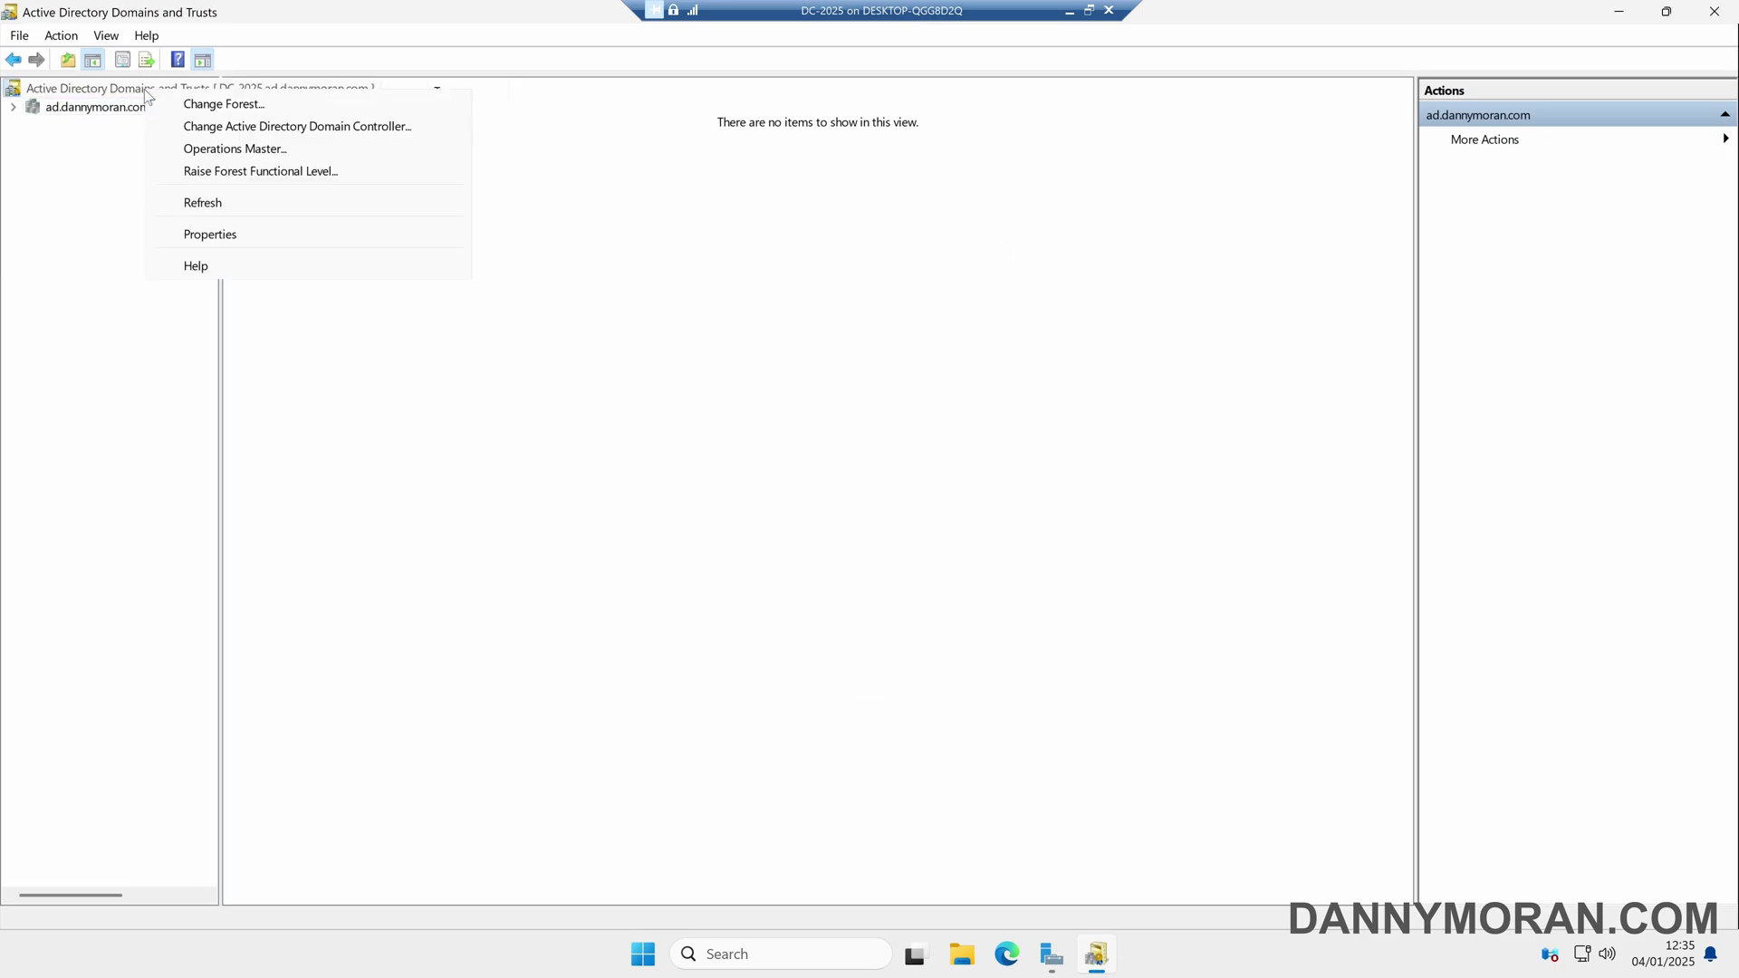
{"action": "left_click", "coordinate": [243, 172]}
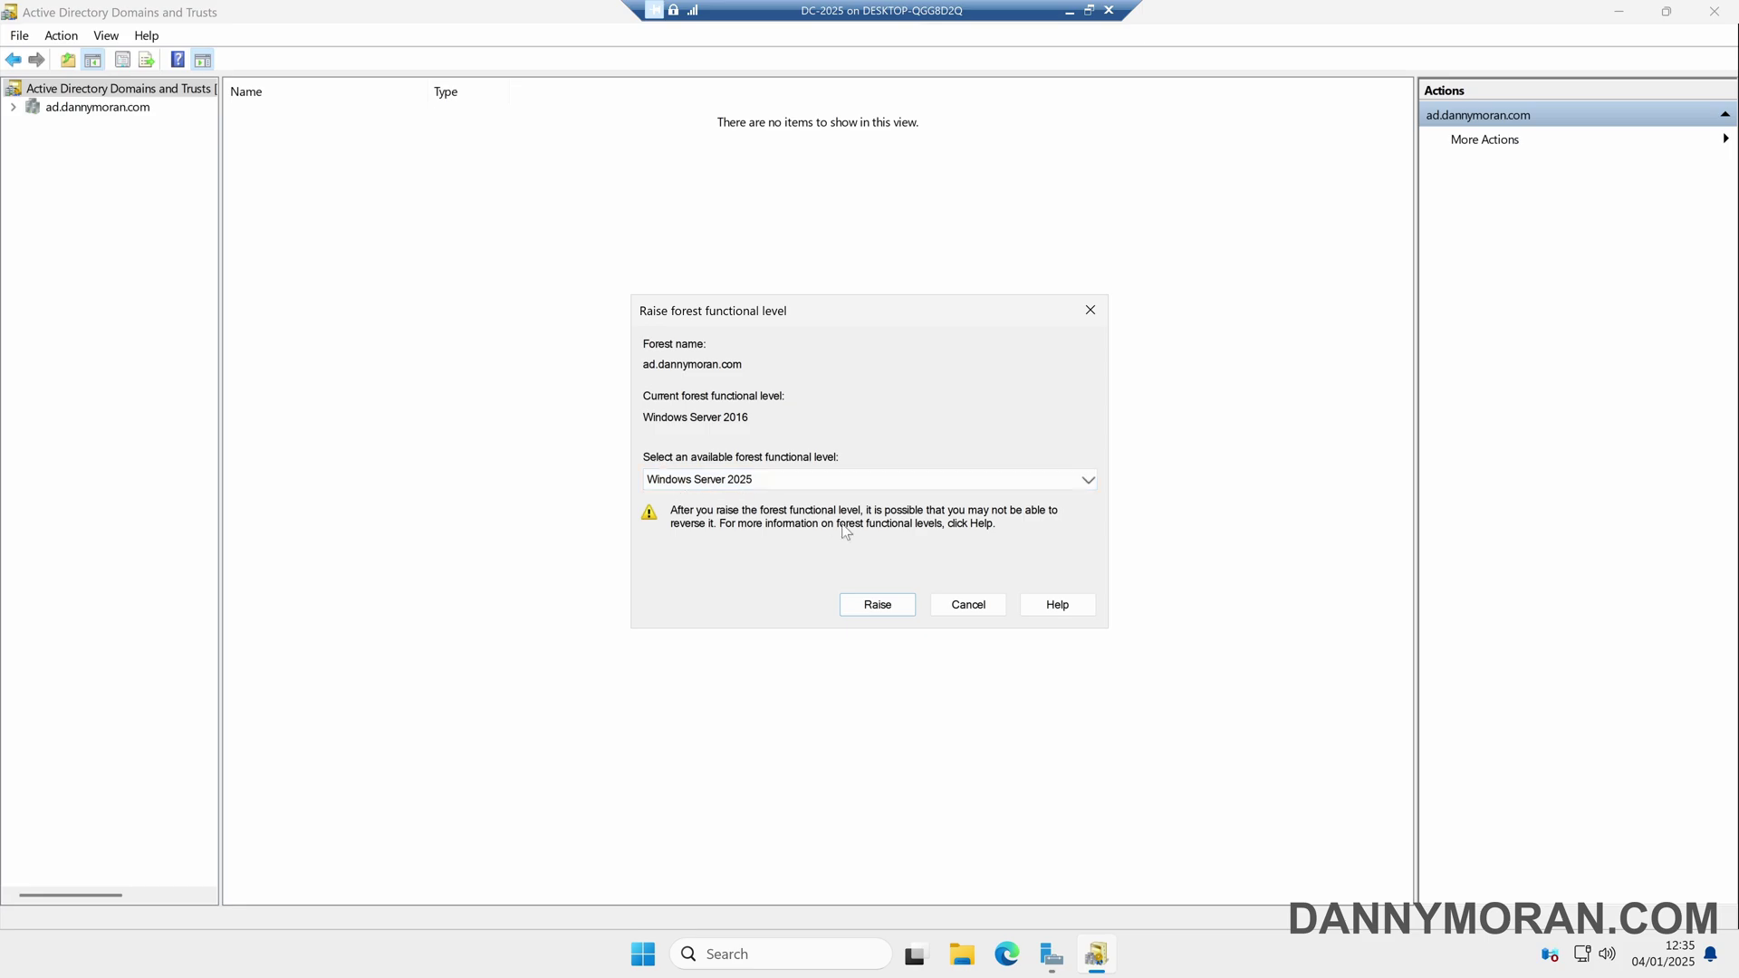
{"action": "left_click", "coordinate": [865, 609]}
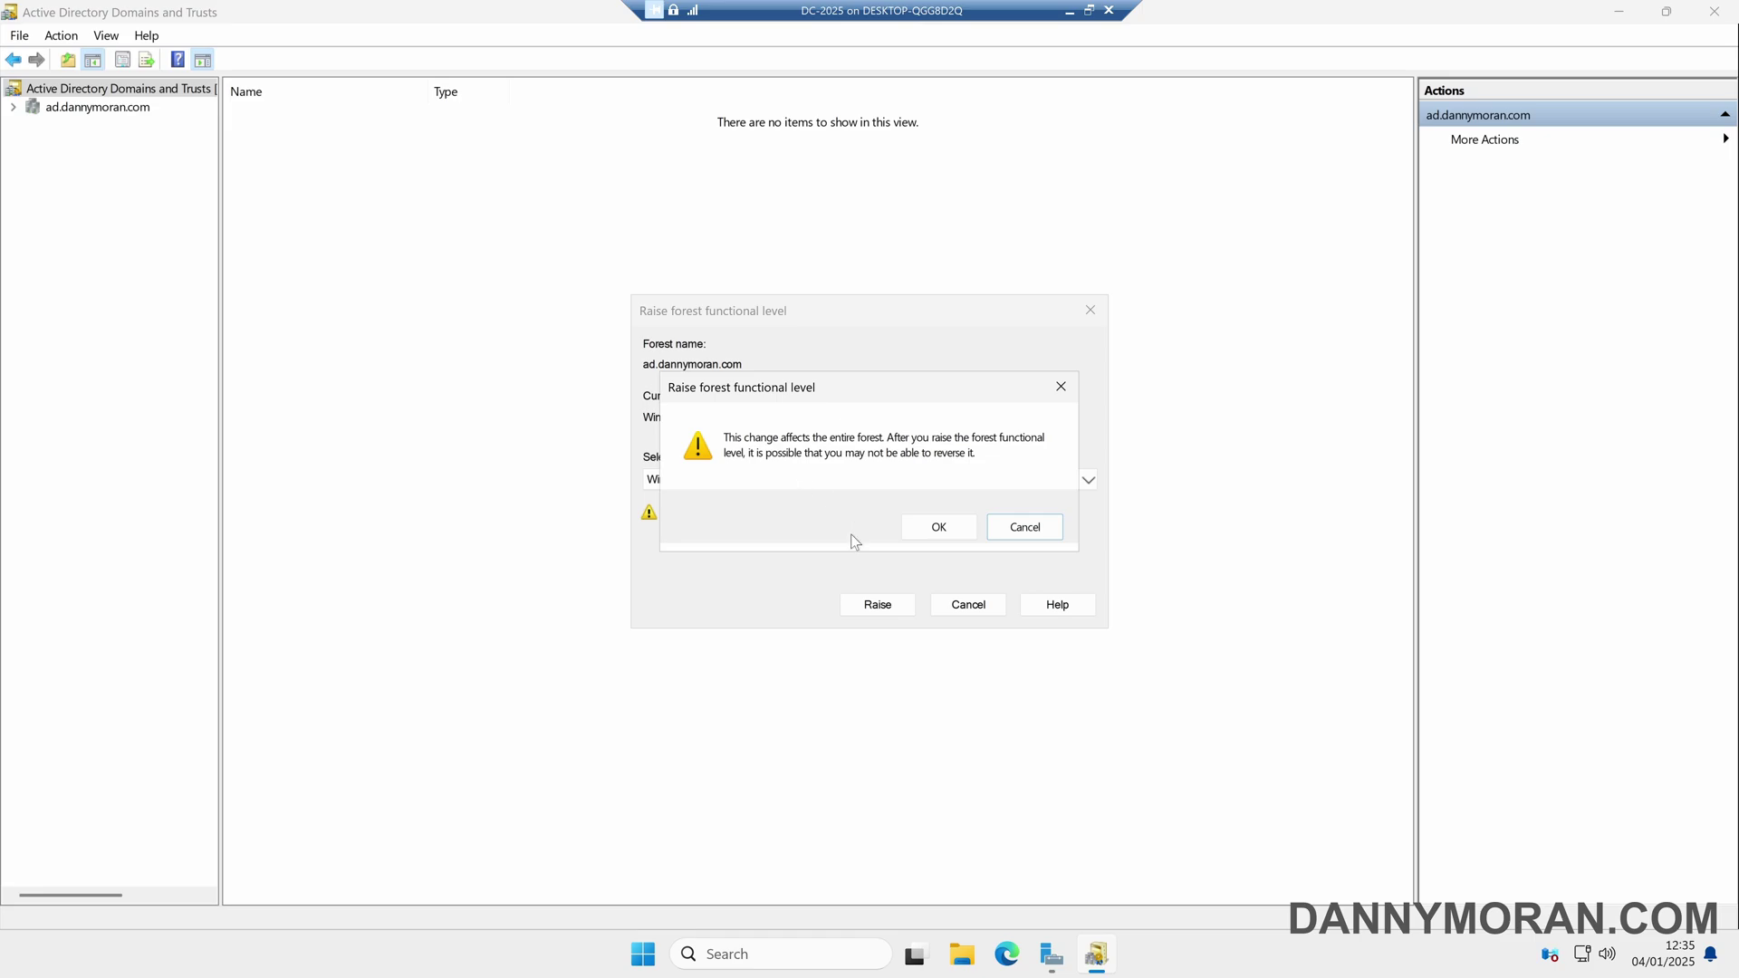
{"action": "left_click", "coordinate": [933, 526]}
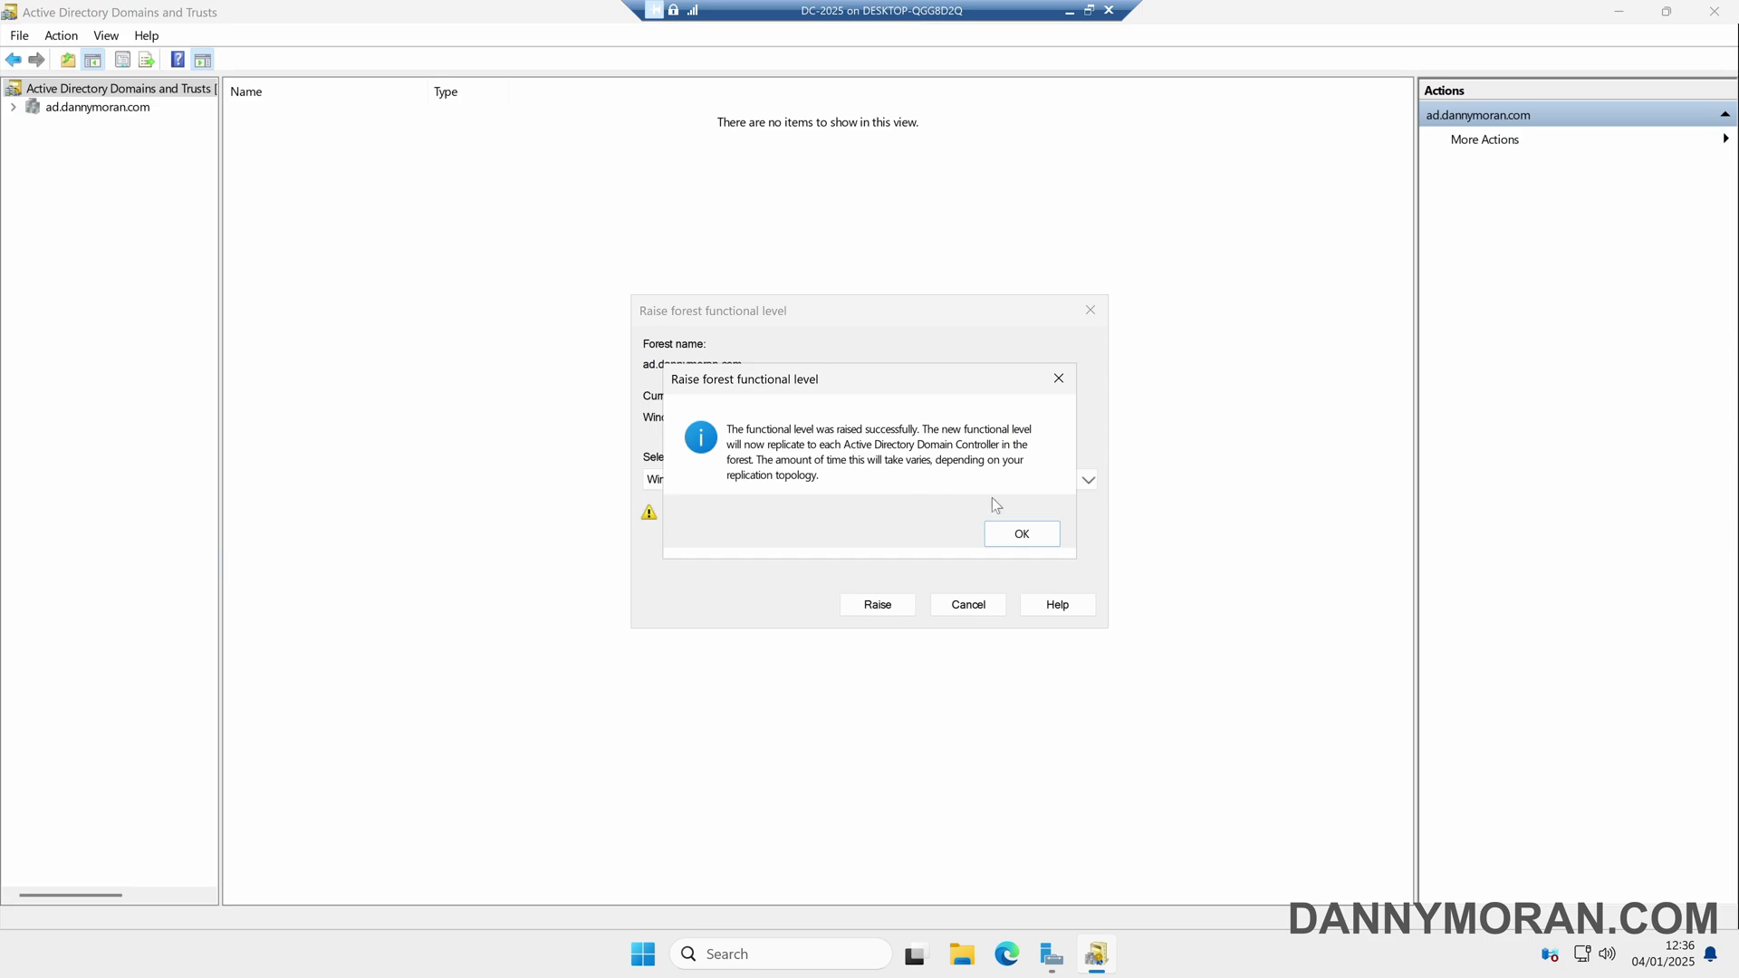
{"action": "left_click", "coordinate": [1004, 533]}
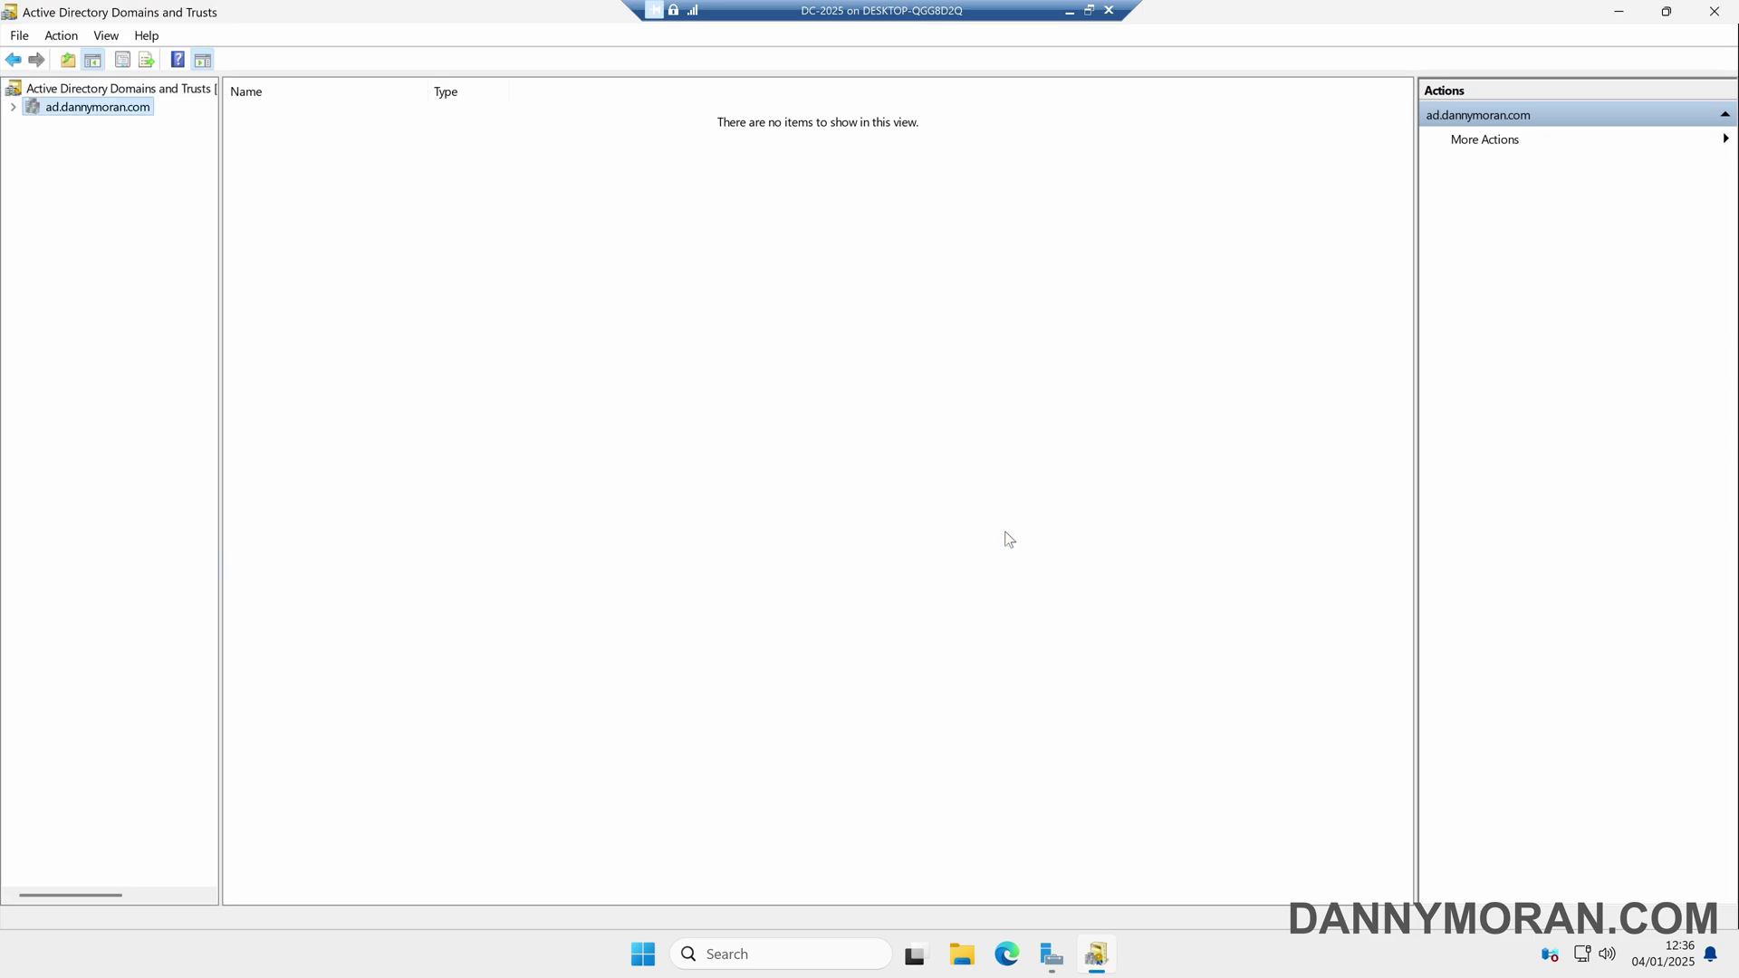
{"action": "right_click", "coordinate": [134, 117]}
Check domain properties show both levels at Windows Server 2025, then launch Terminal (Admin).
{"action": "left_click", "coordinate": [233, 245]}
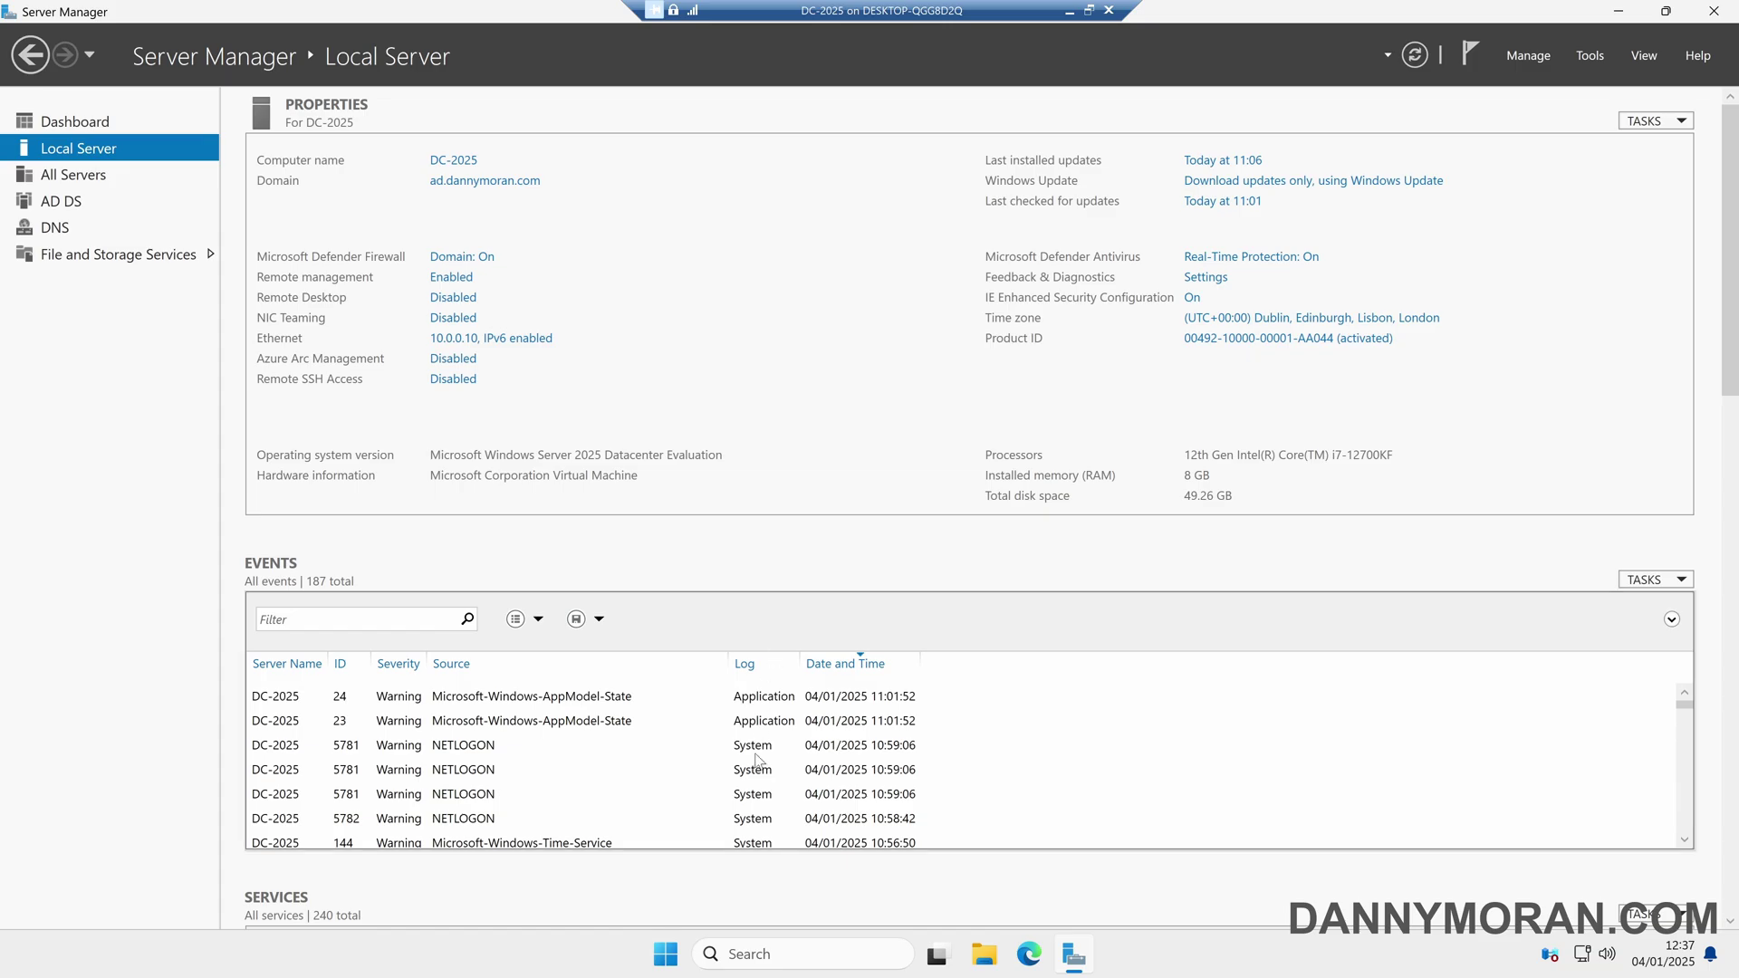
{"action": "right_click", "coordinate": [666, 954]}
{"action": "left_click", "coordinate": [634, 666]}
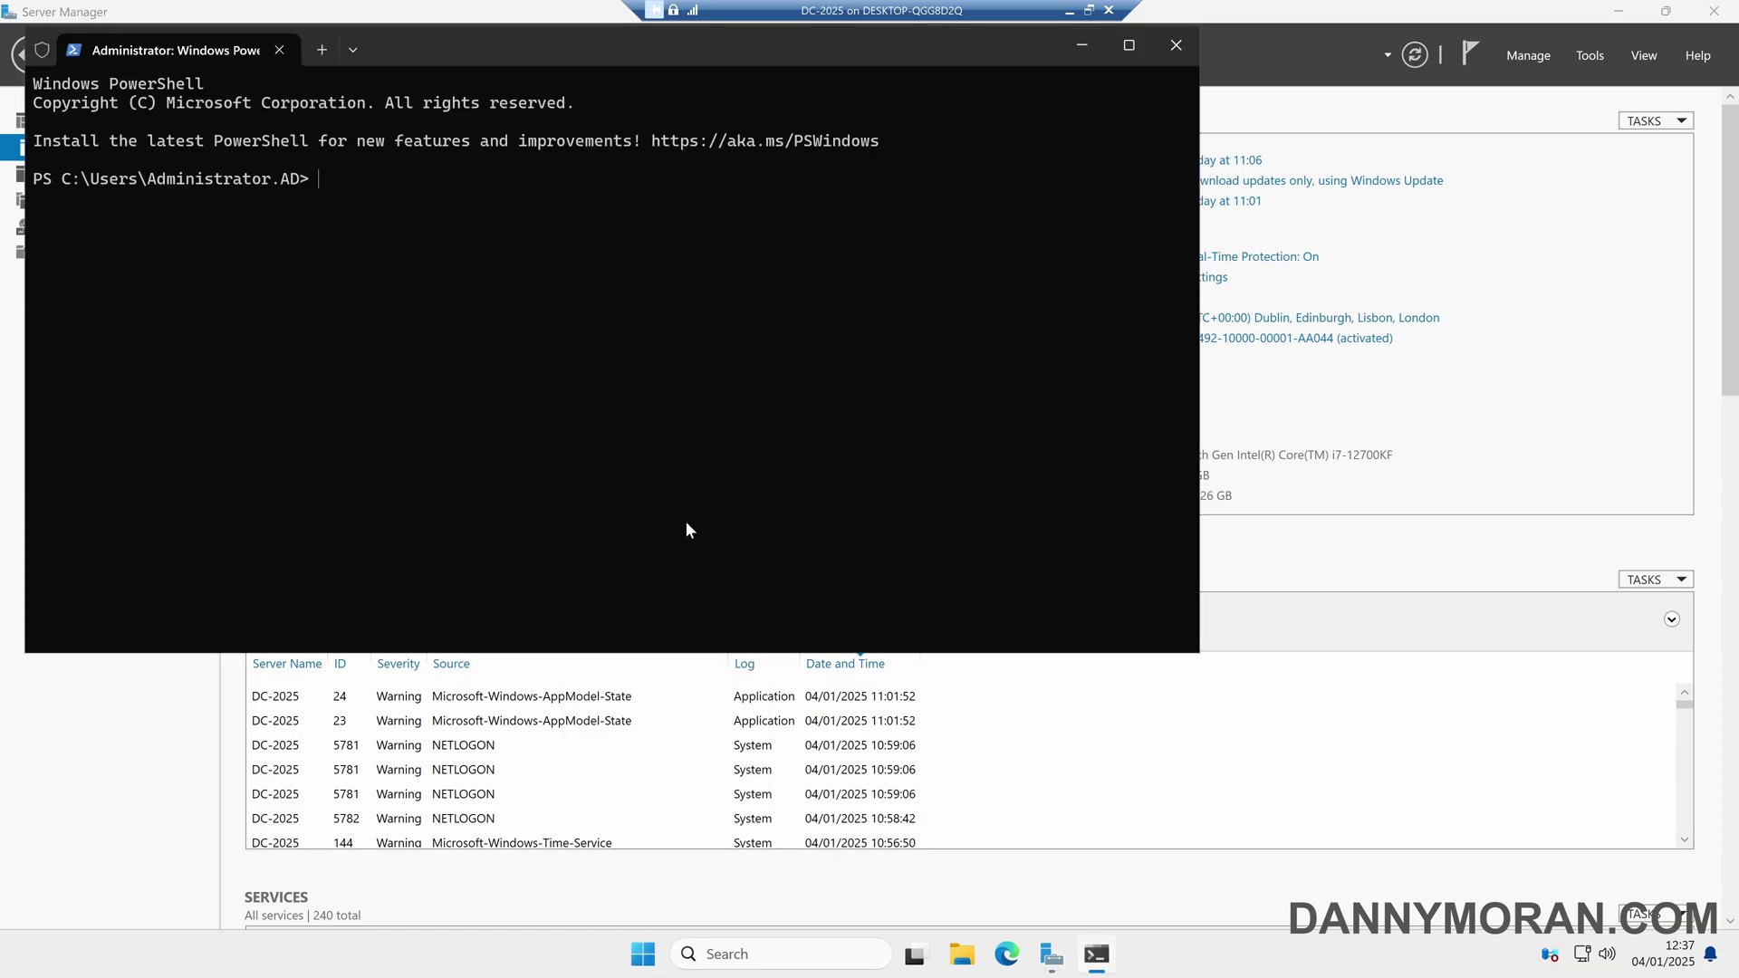
Run Get-ADDomainController in the maximized terminal, confirming DC-2025 runs Windows Server 2025 Datacenter Evaluation.
{"action": "double_click", "coordinate": [633, 50]}
{"action": "type", "text": "Get-ADDomainController -Filter * | Select-Object Name, OperatingSystem"}
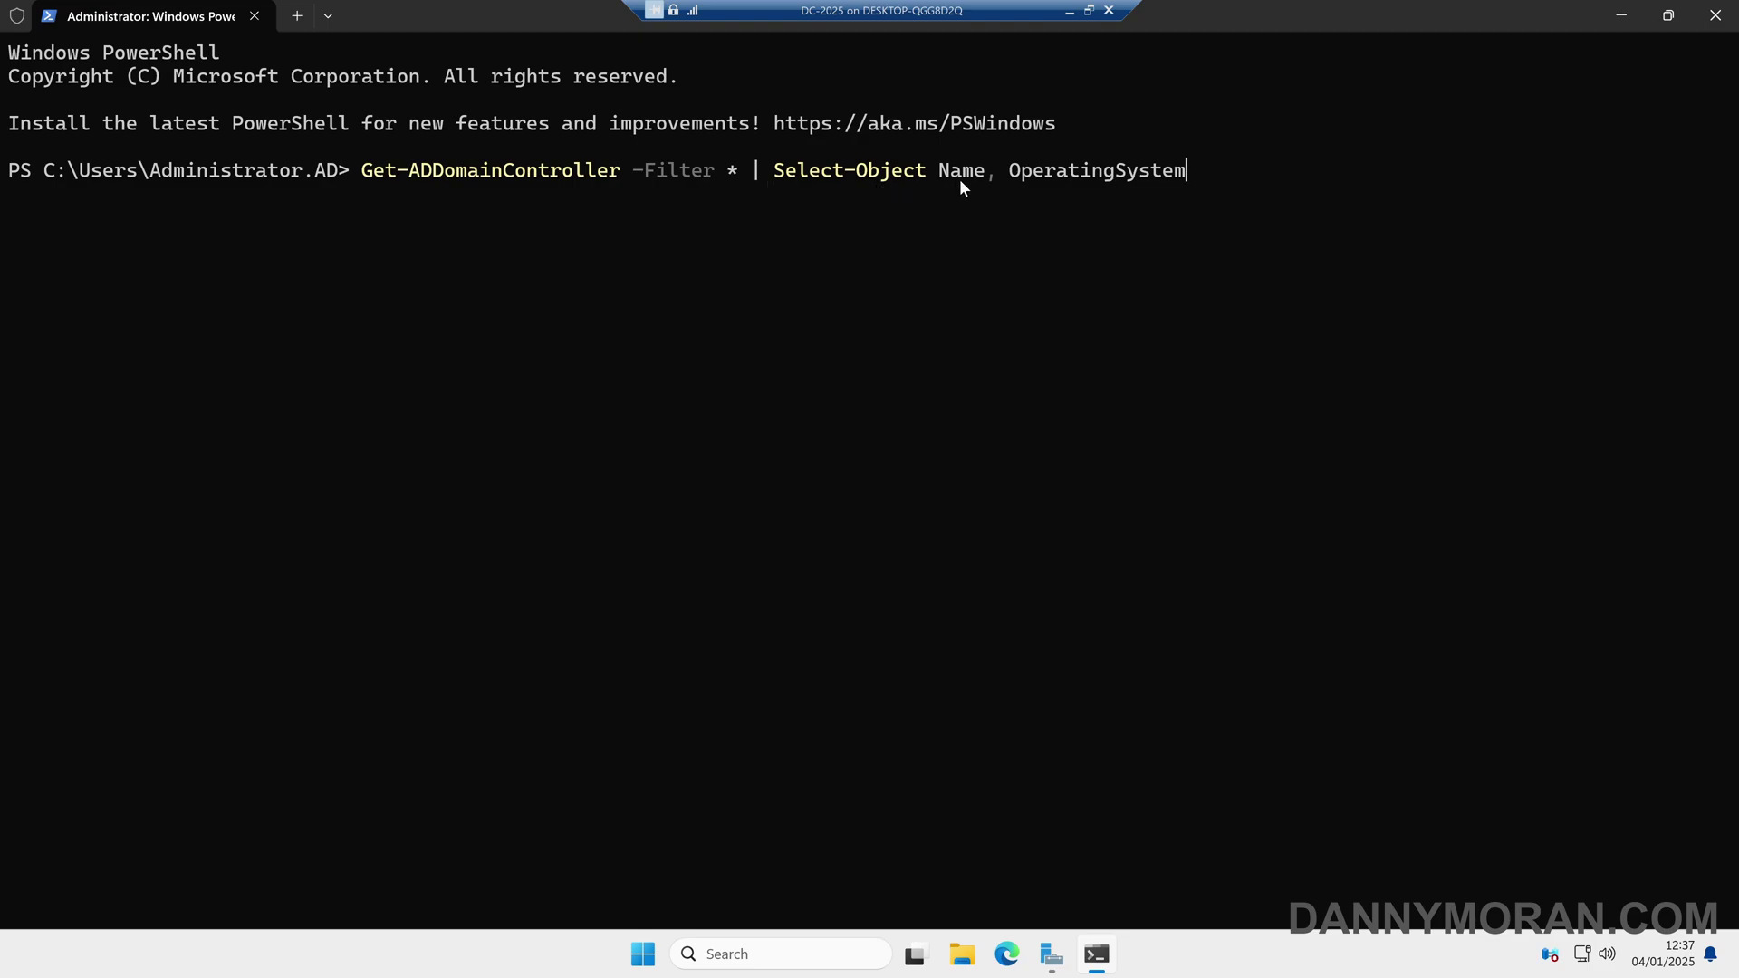
{"action": "key", "text": "Return"}
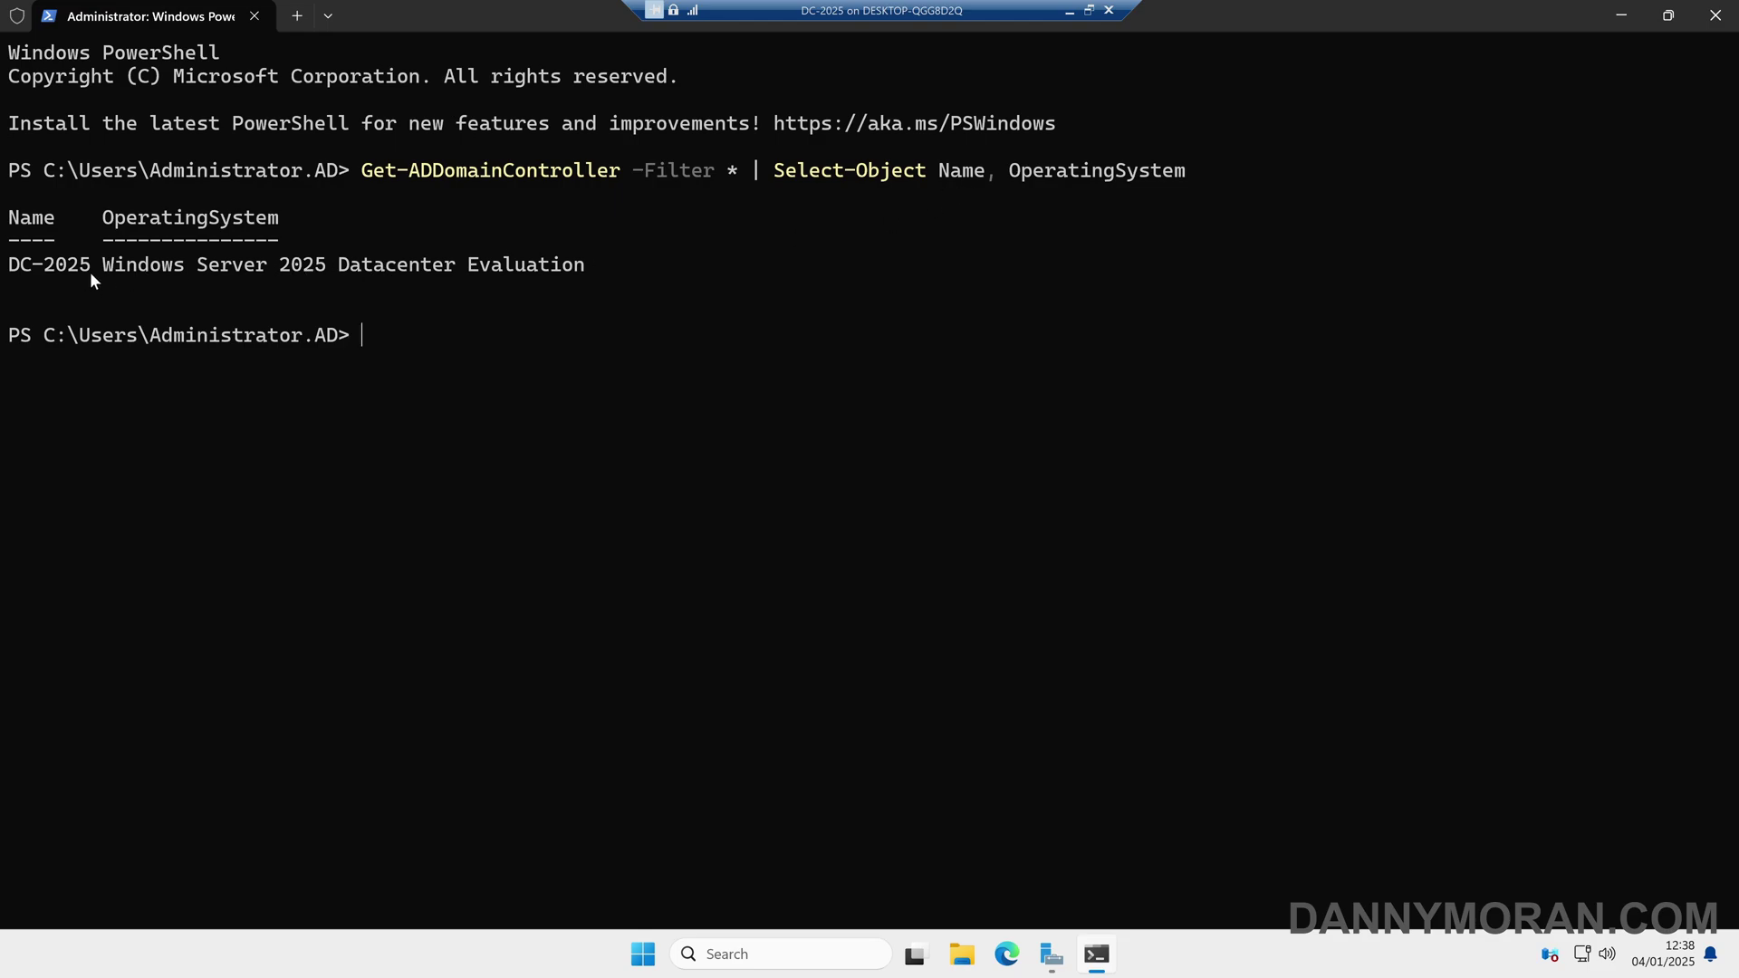
{"action": "left_click_drag", "start_coordinate": [98, 264], "coordinate": [312, 269]}
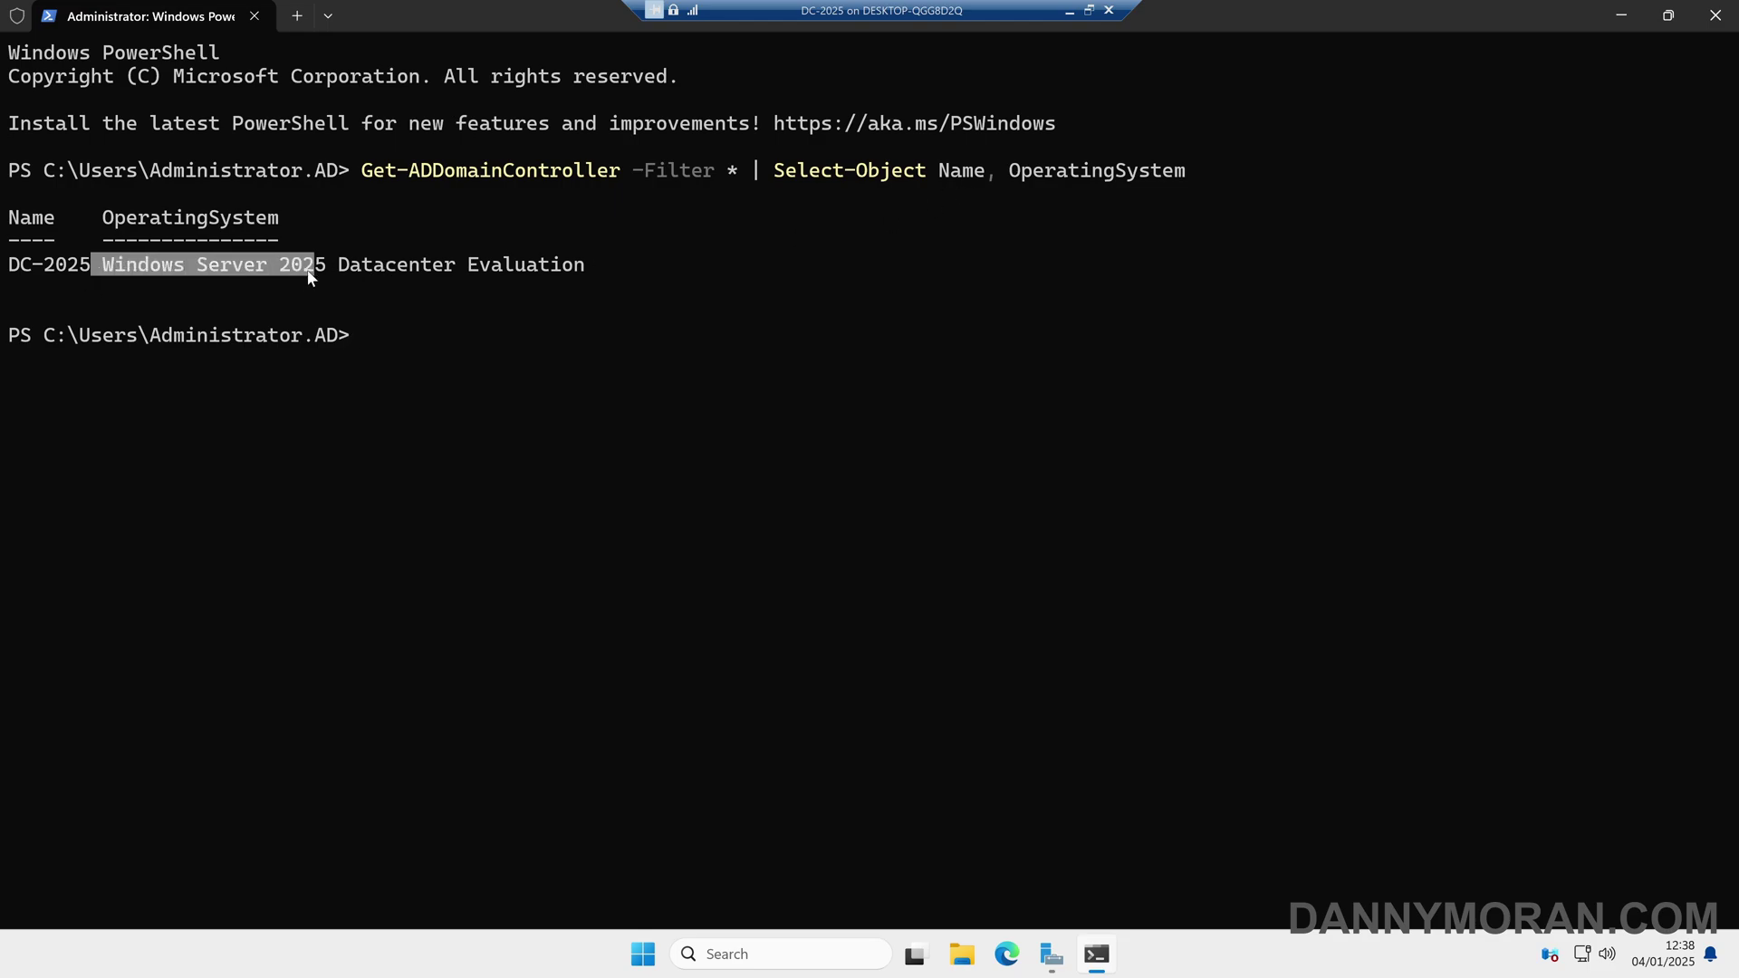
{"action": "right_click", "coordinate": [312, 269]}
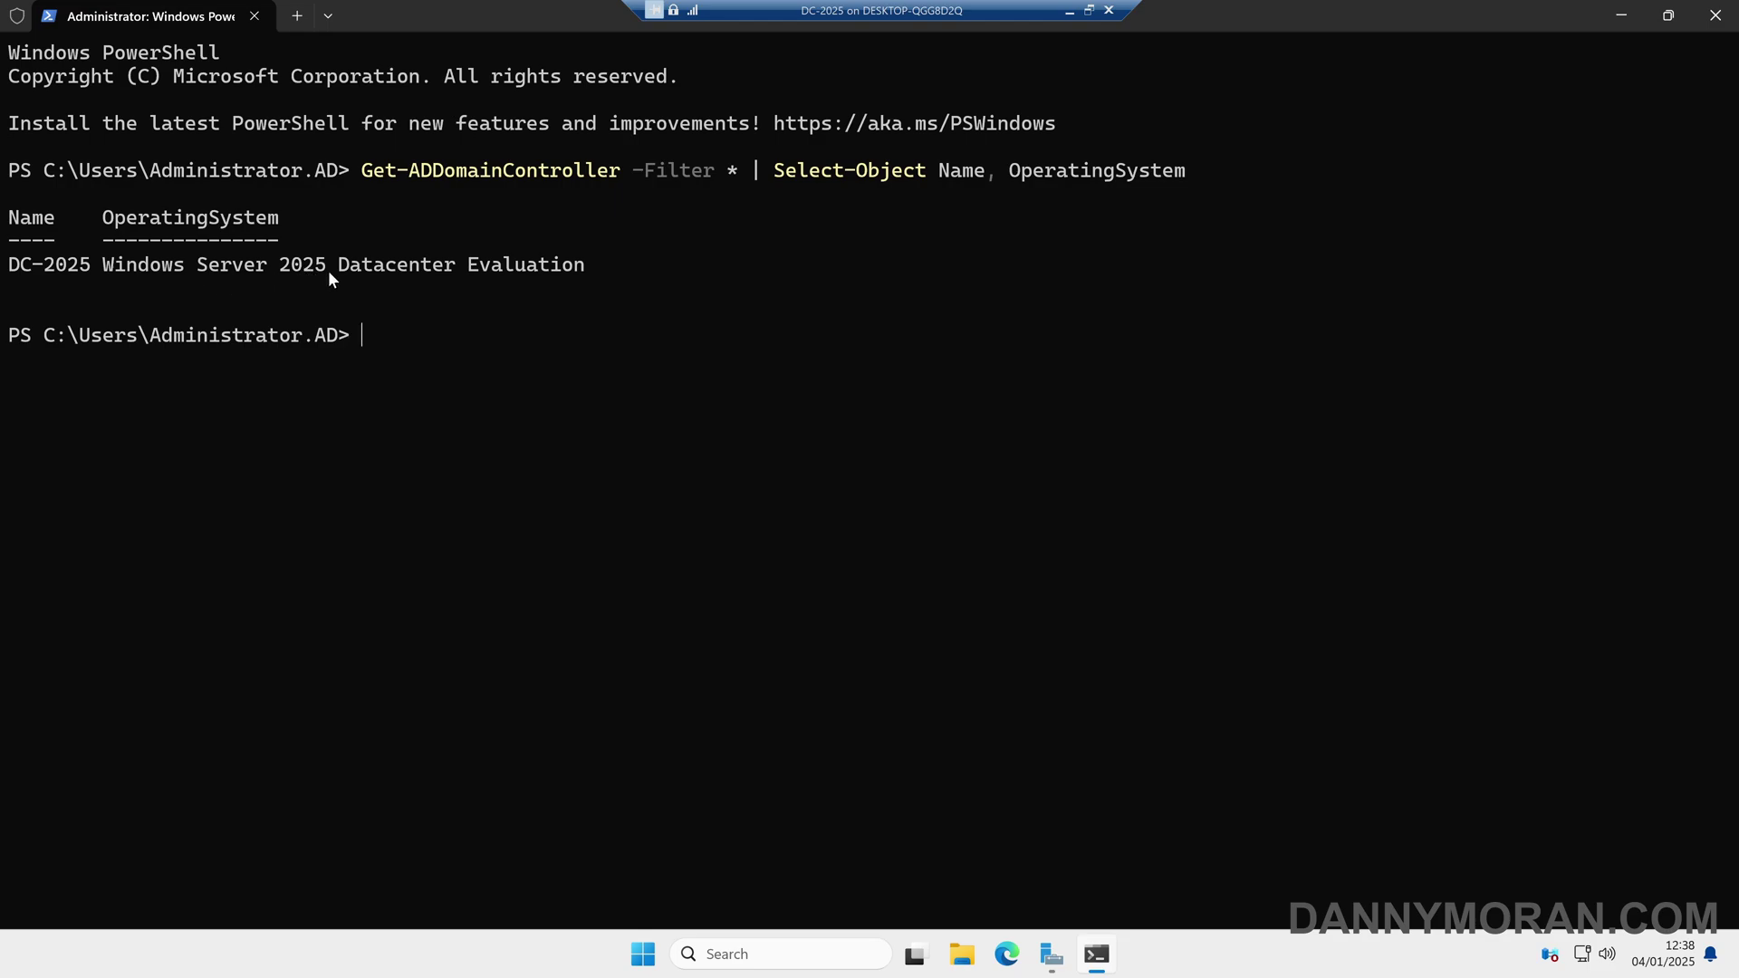
Query Get-ADDomain DomainMode (Windows2016Domain) and Get-ADForest | fl Name, ForestMode.
{"action": "right_click", "coordinate": [439, 336]}
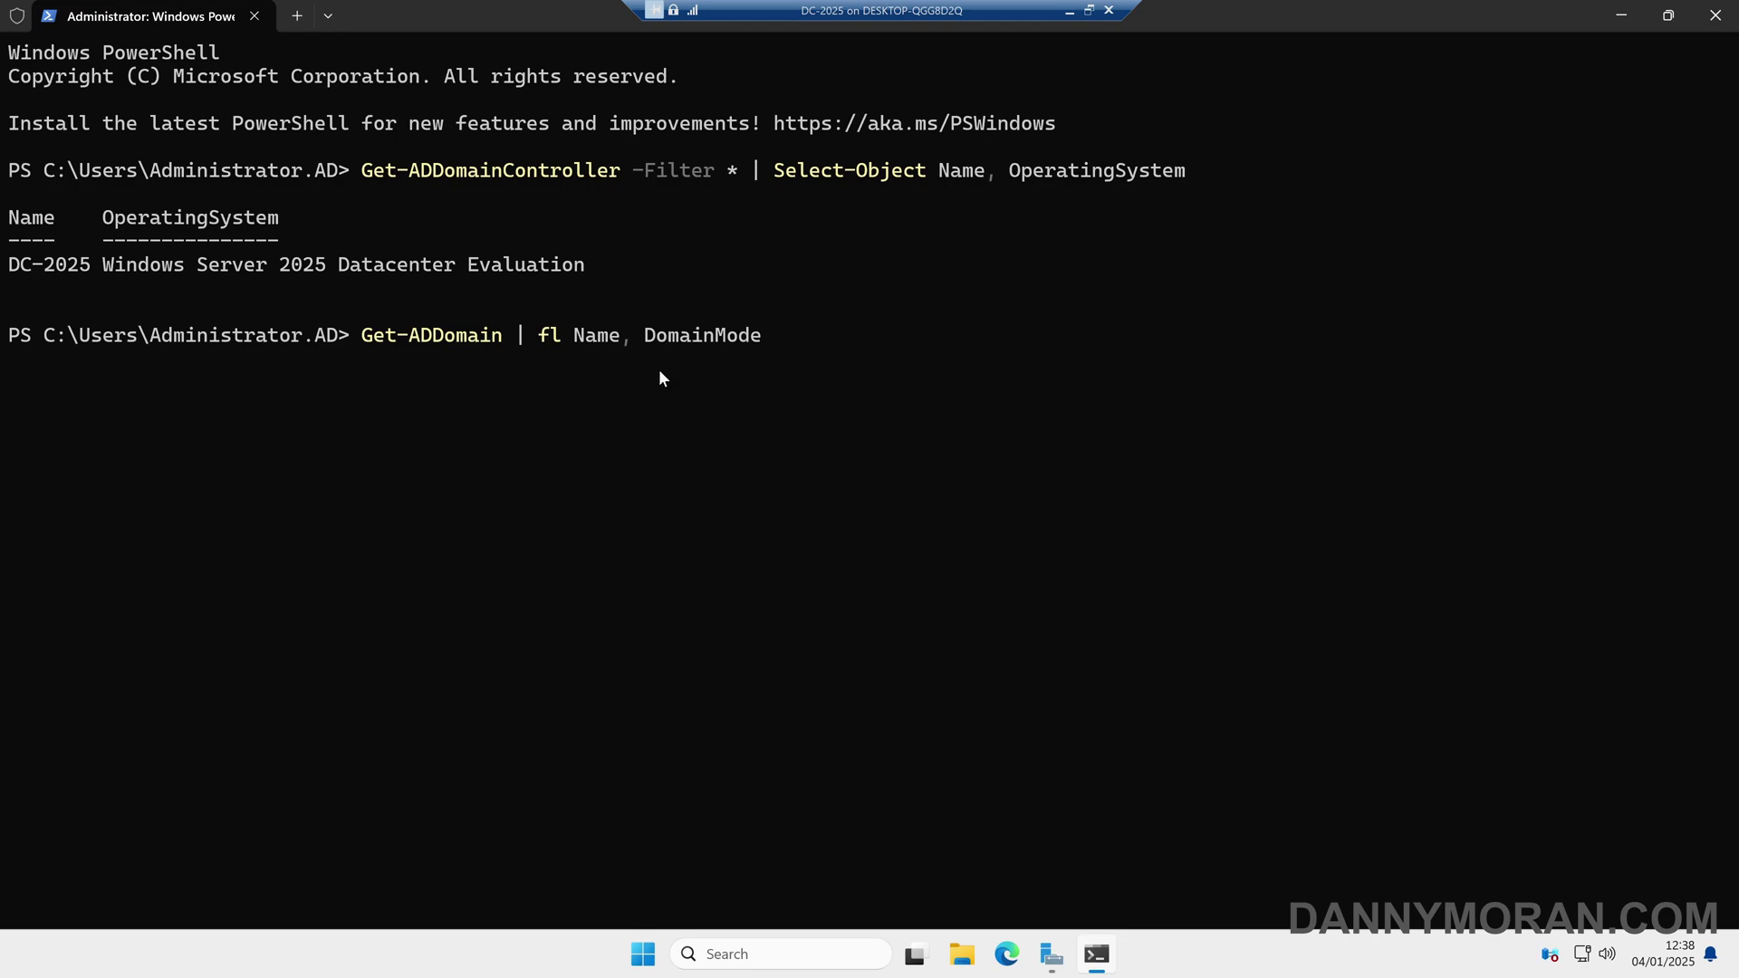
{"action": "key", "text": "Return"}
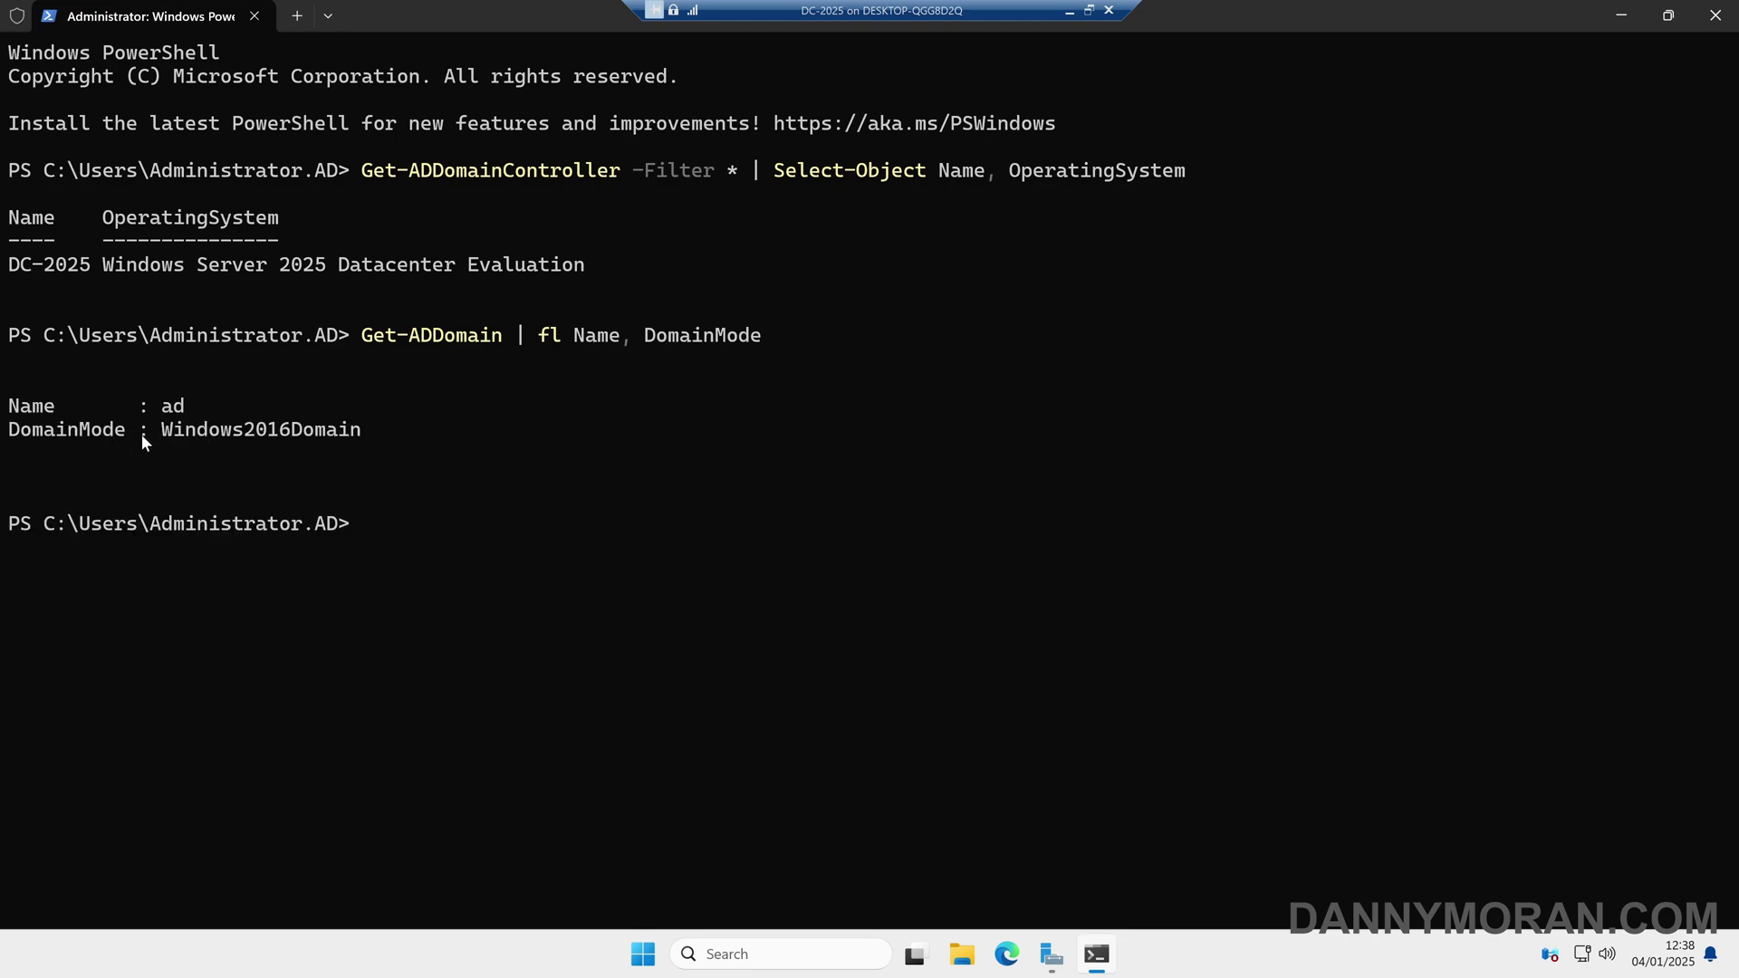
{"action": "left_click_drag", "start_coordinate": [167, 431], "coordinate": [366, 435]}
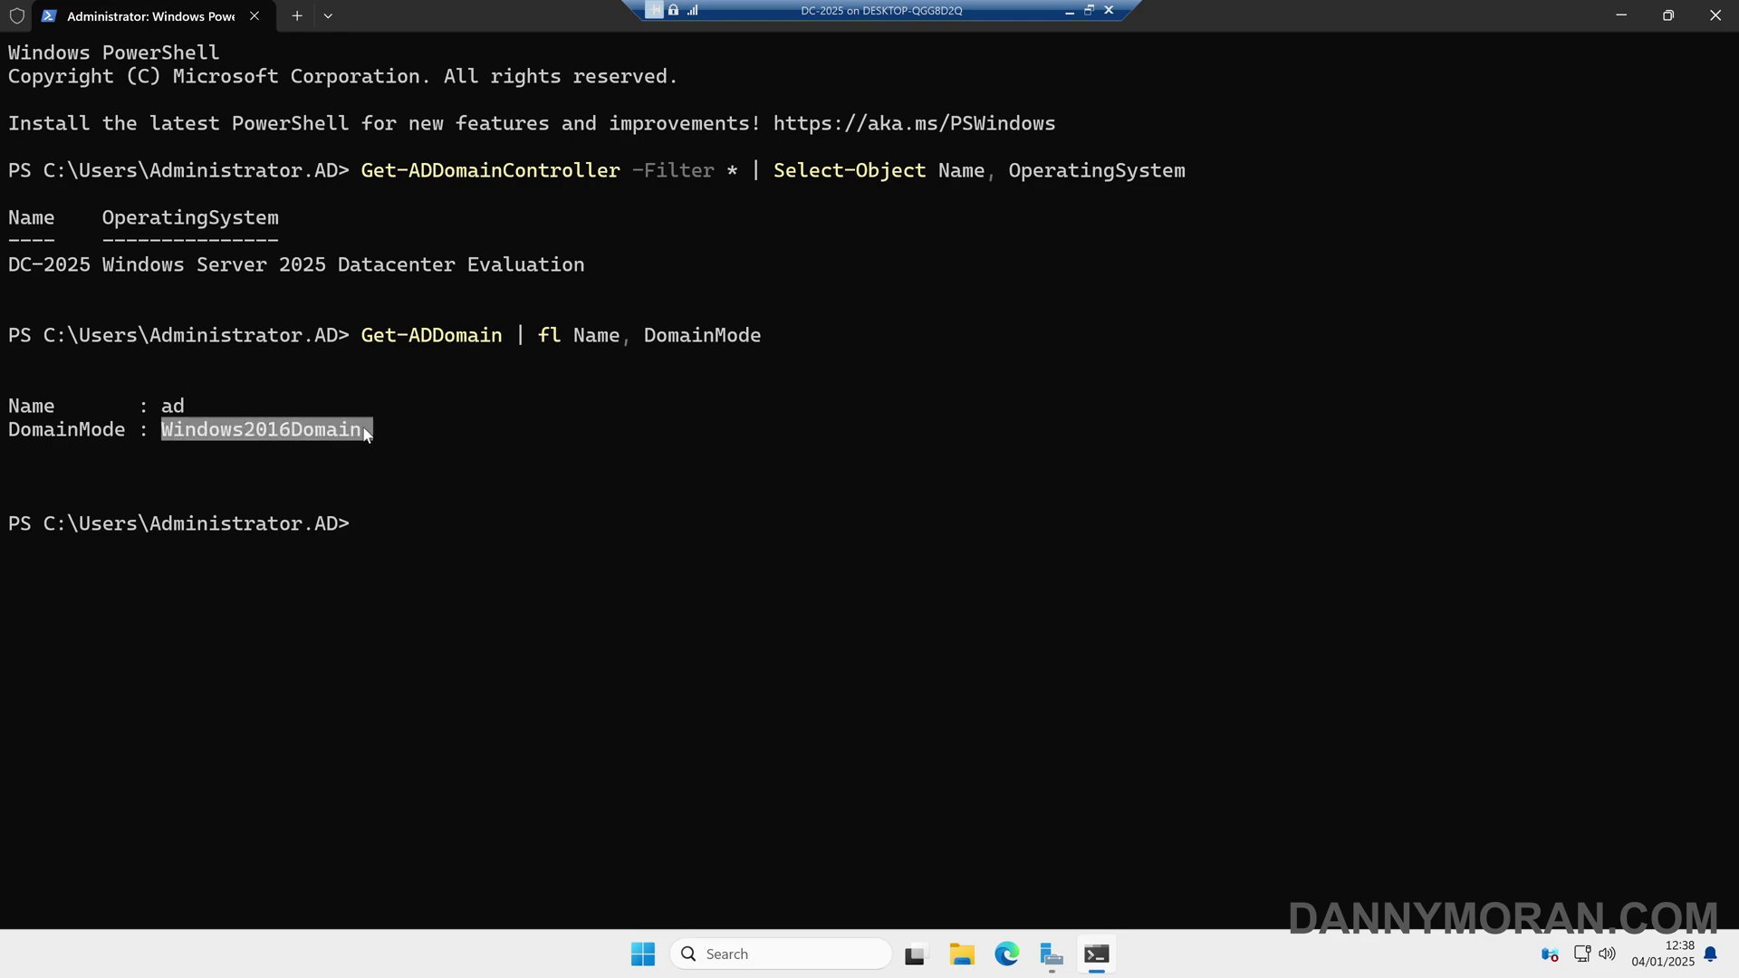
{"action": "right_click", "coordinate": [371, 427]}
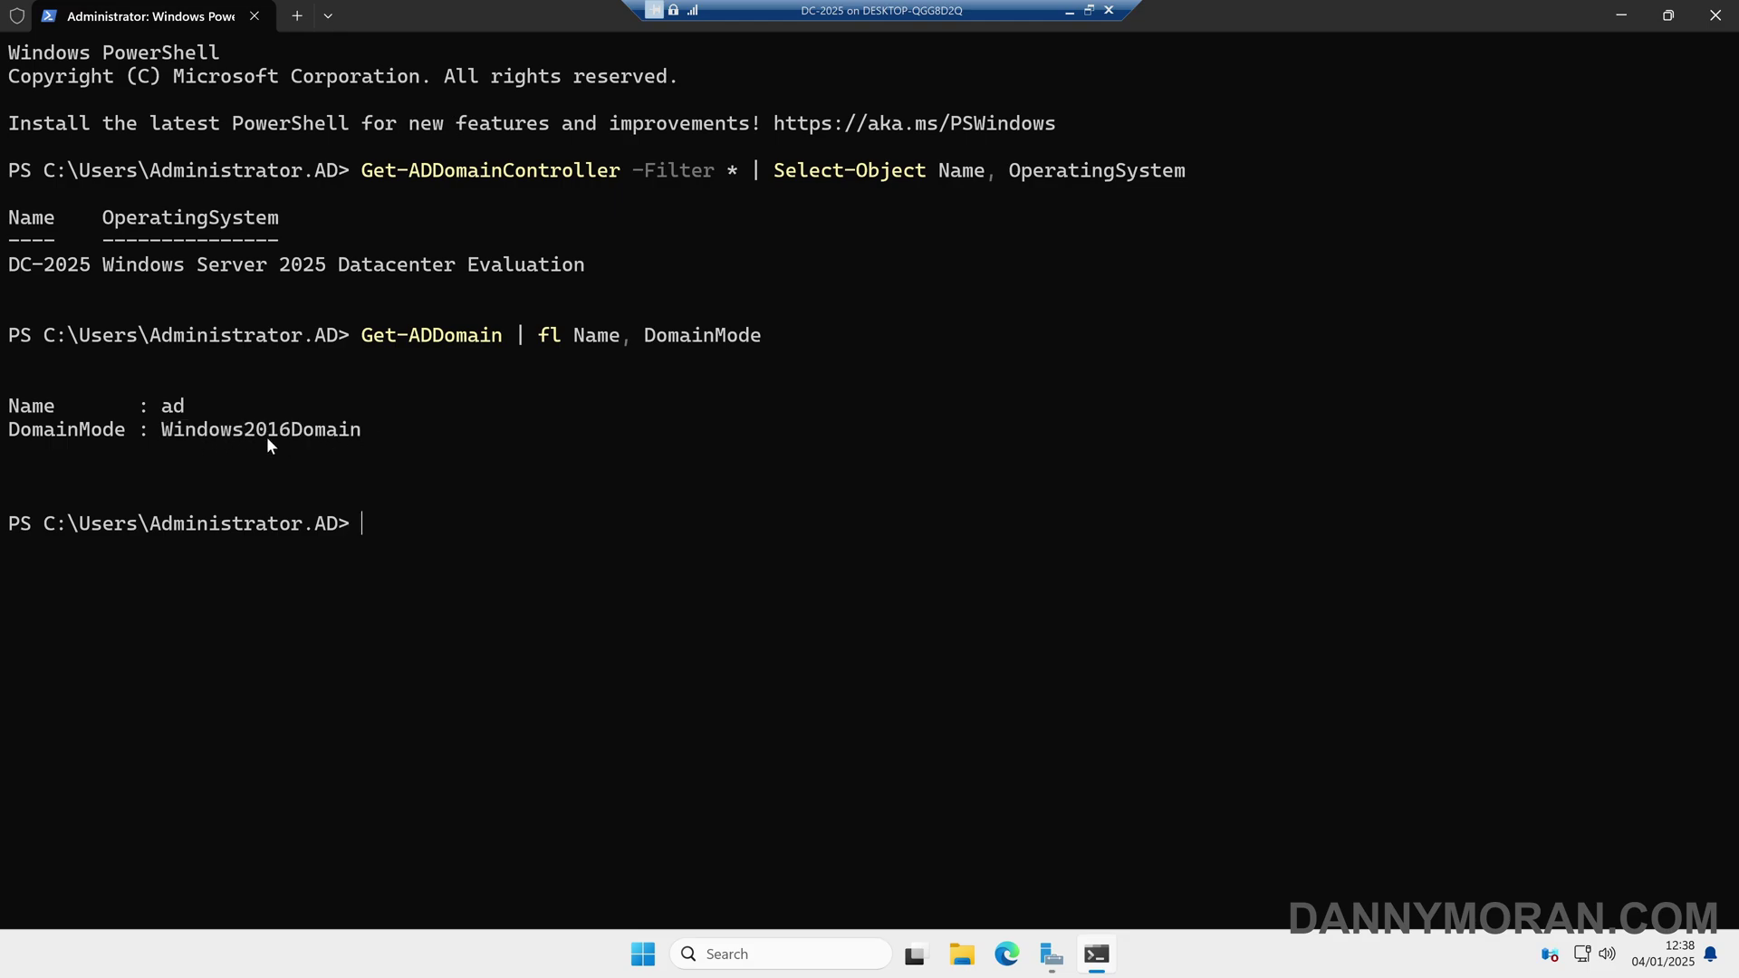
{"action": "type", "text": "Get-ADForest | fl Name, ForestMode"}
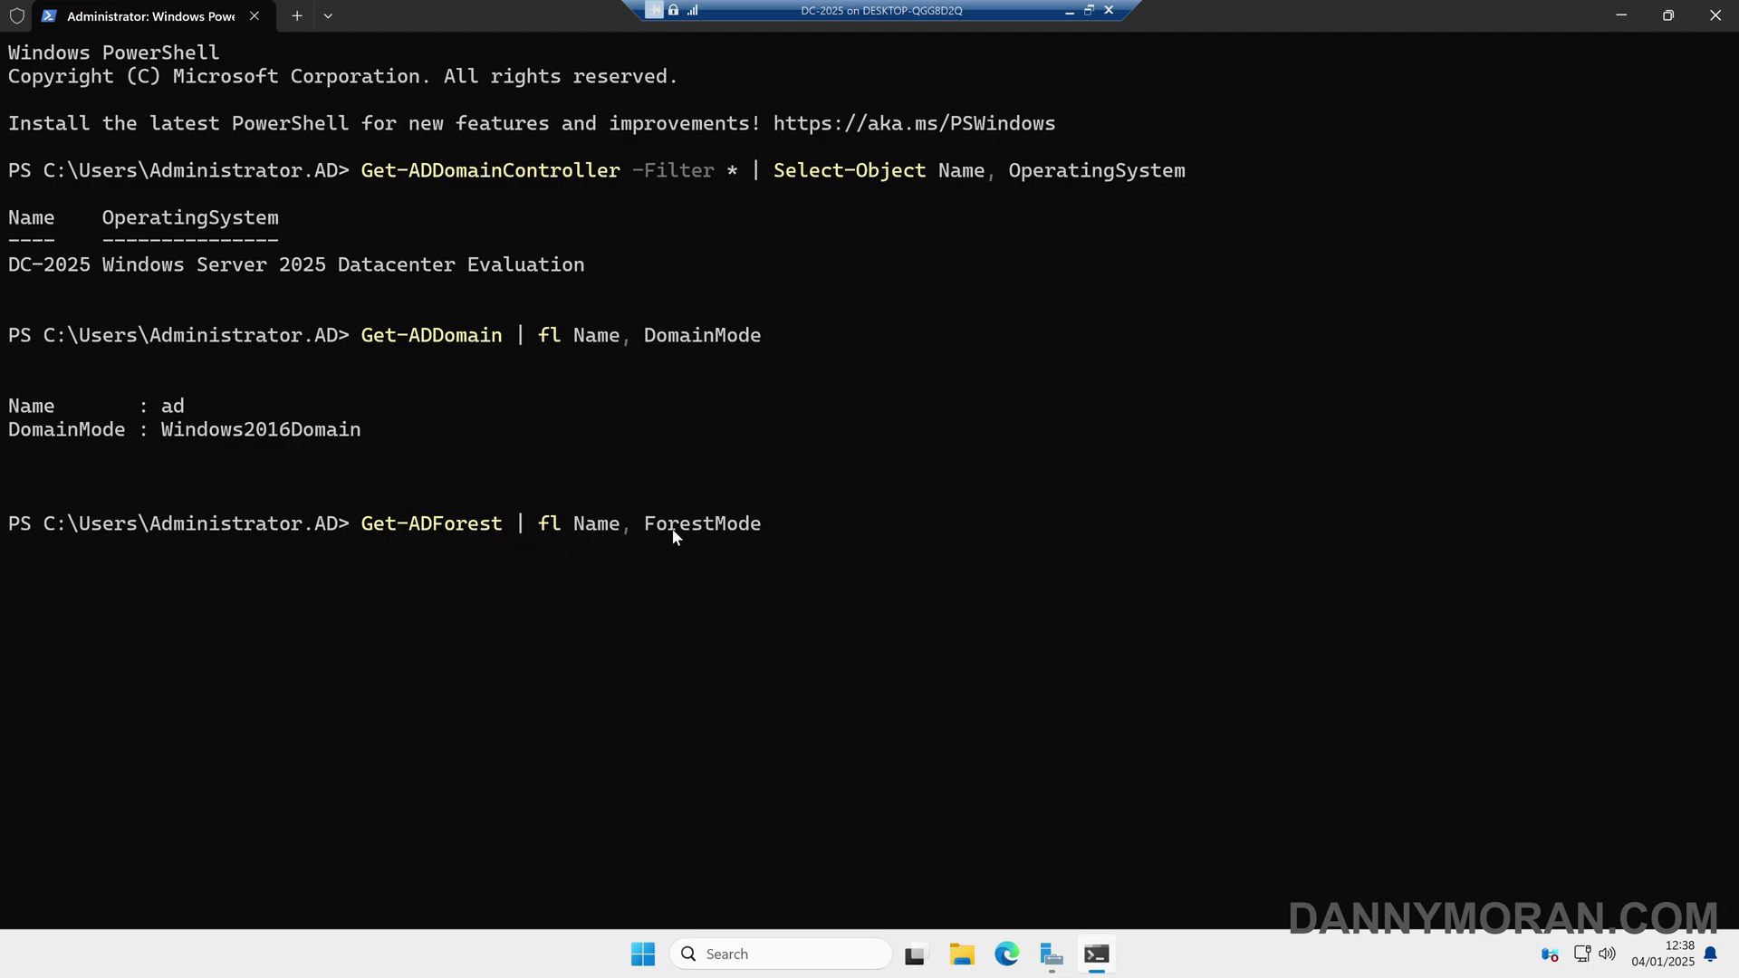
{"action": "key", "text": "Return"}
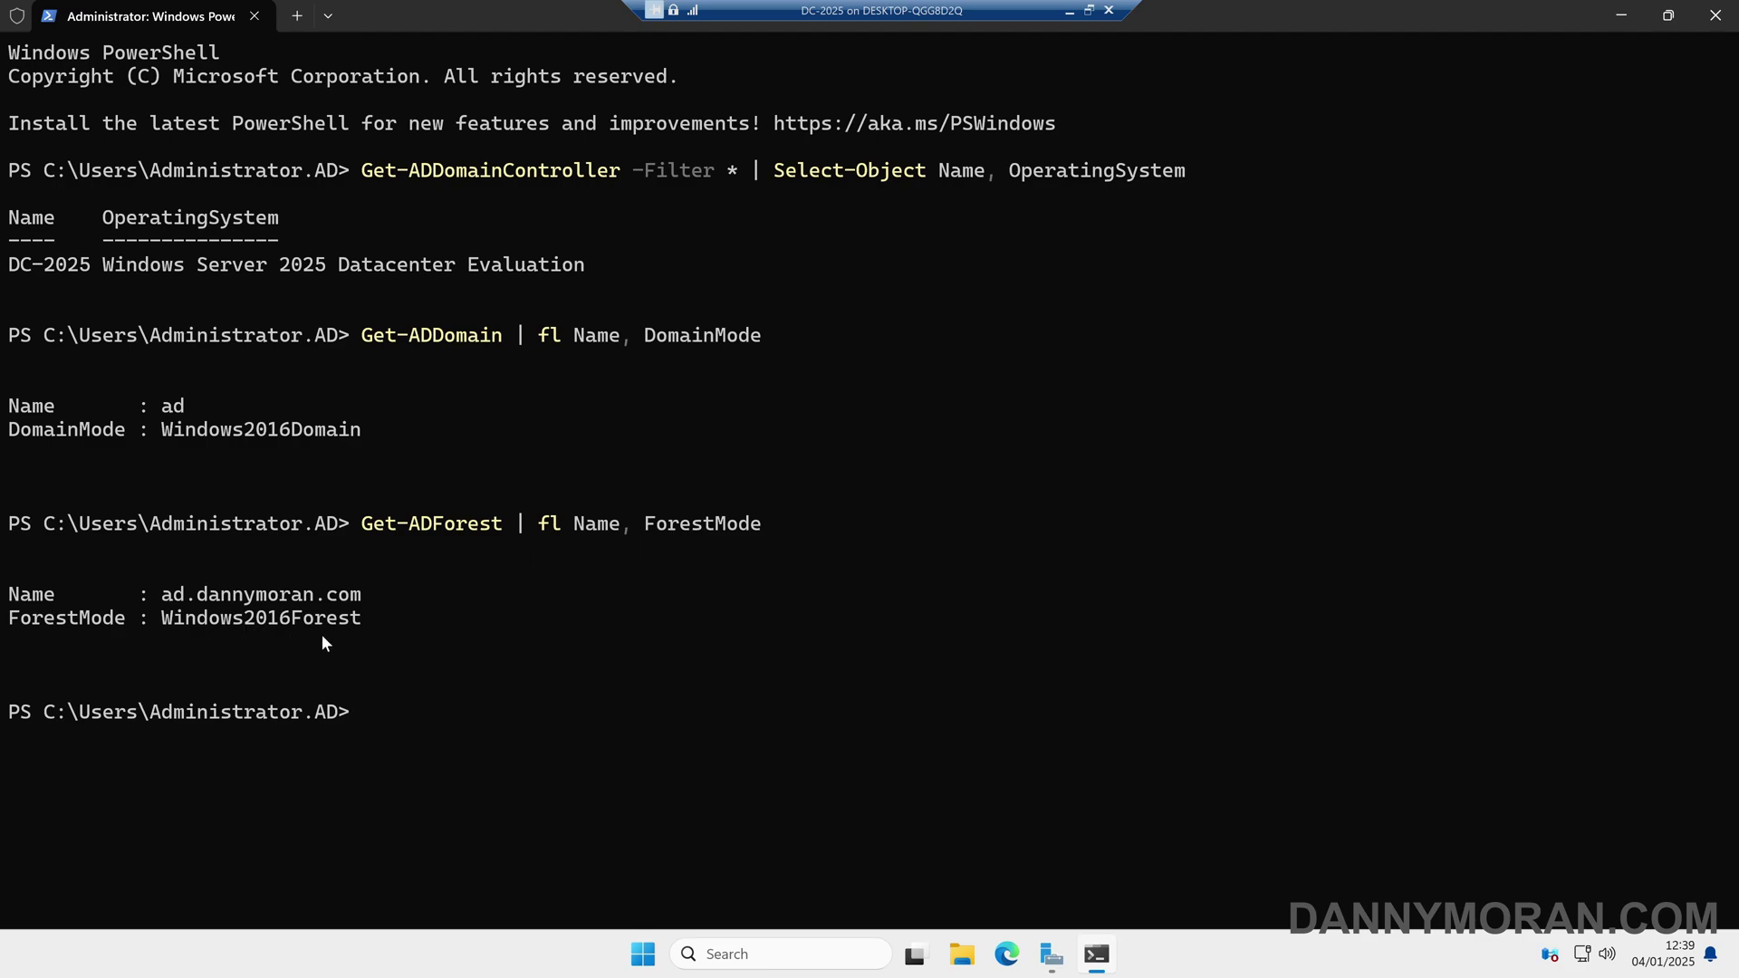
Clear the screen and run Set-ADDomainMode -DomainMode Windows2025Domain on ad.dannymoran.com, answering A.
{"action": "type", "text": "cls"}
{"action": "key", "text": "Return"}
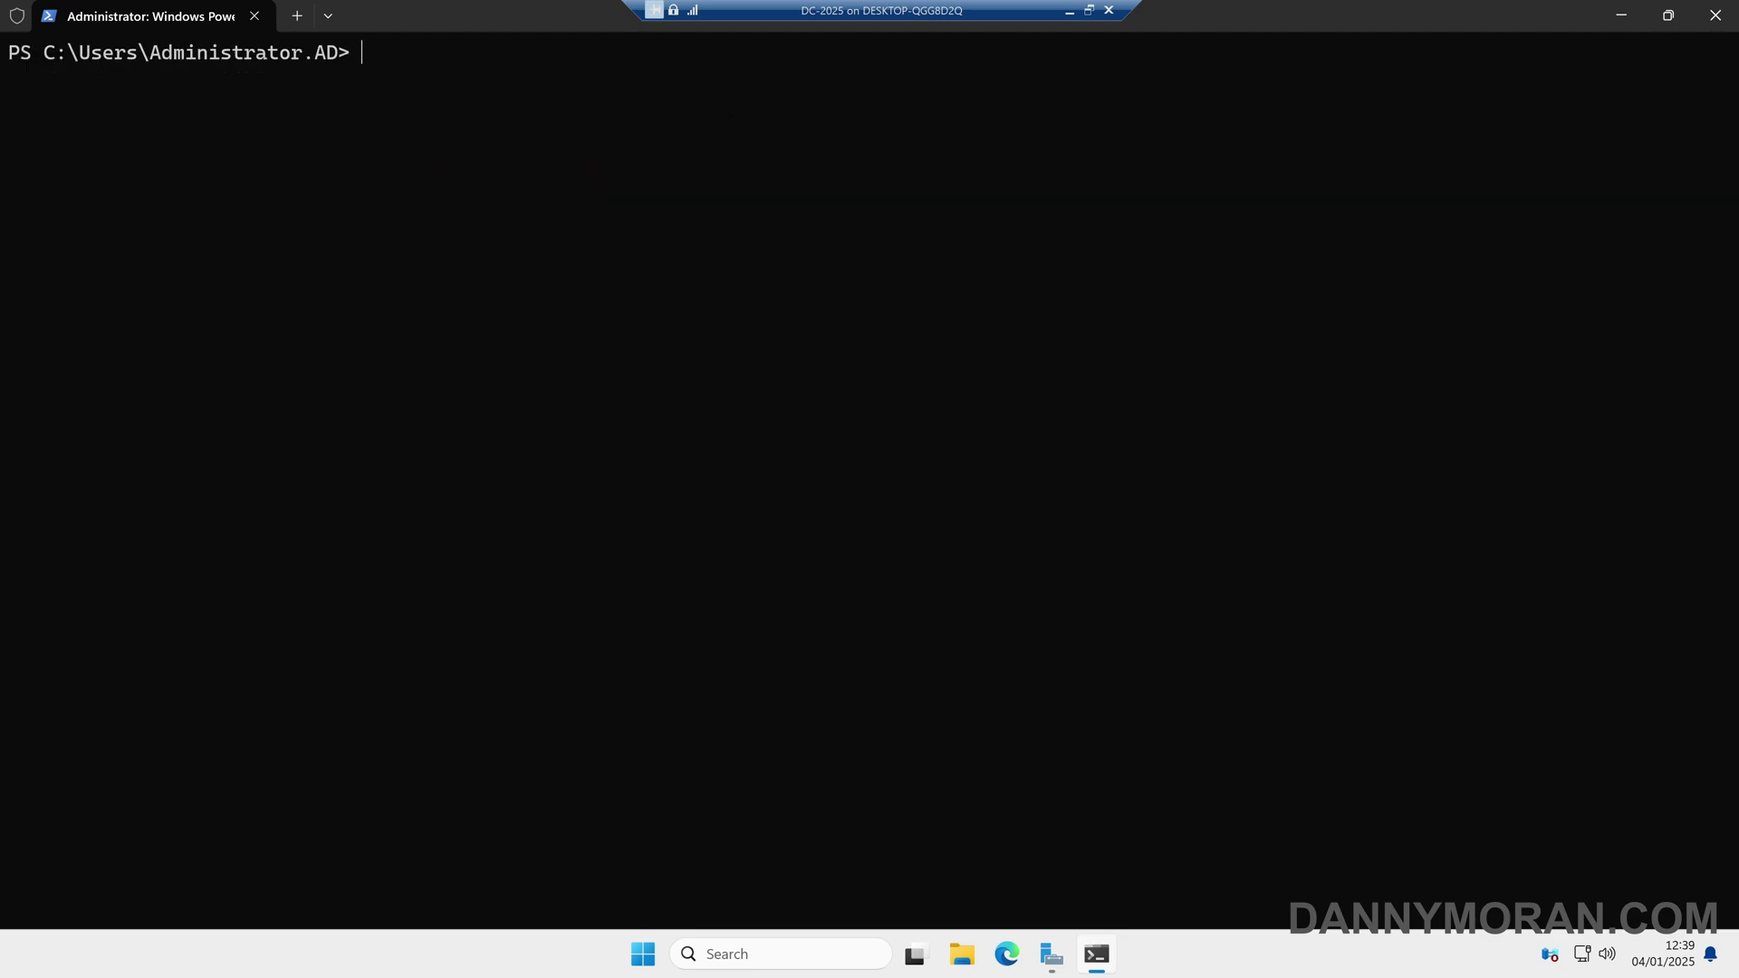
{"action": "key", "text": "ctrl+v"}
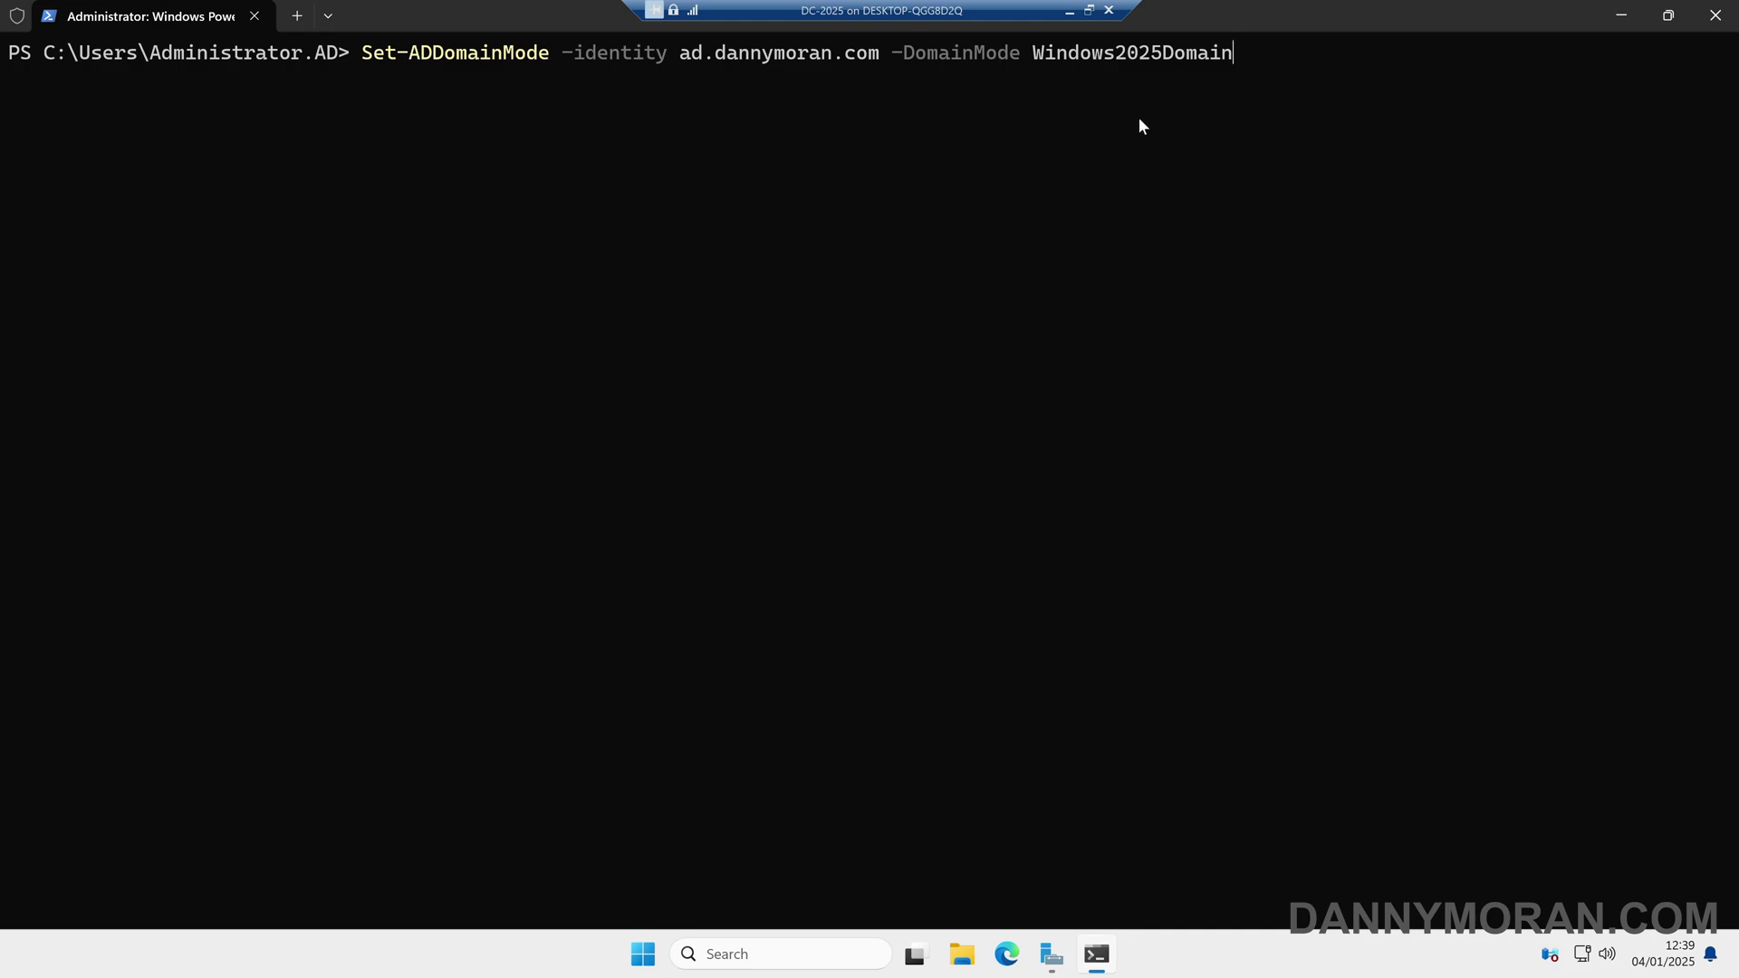
{"action": "key", "text": "Return"}
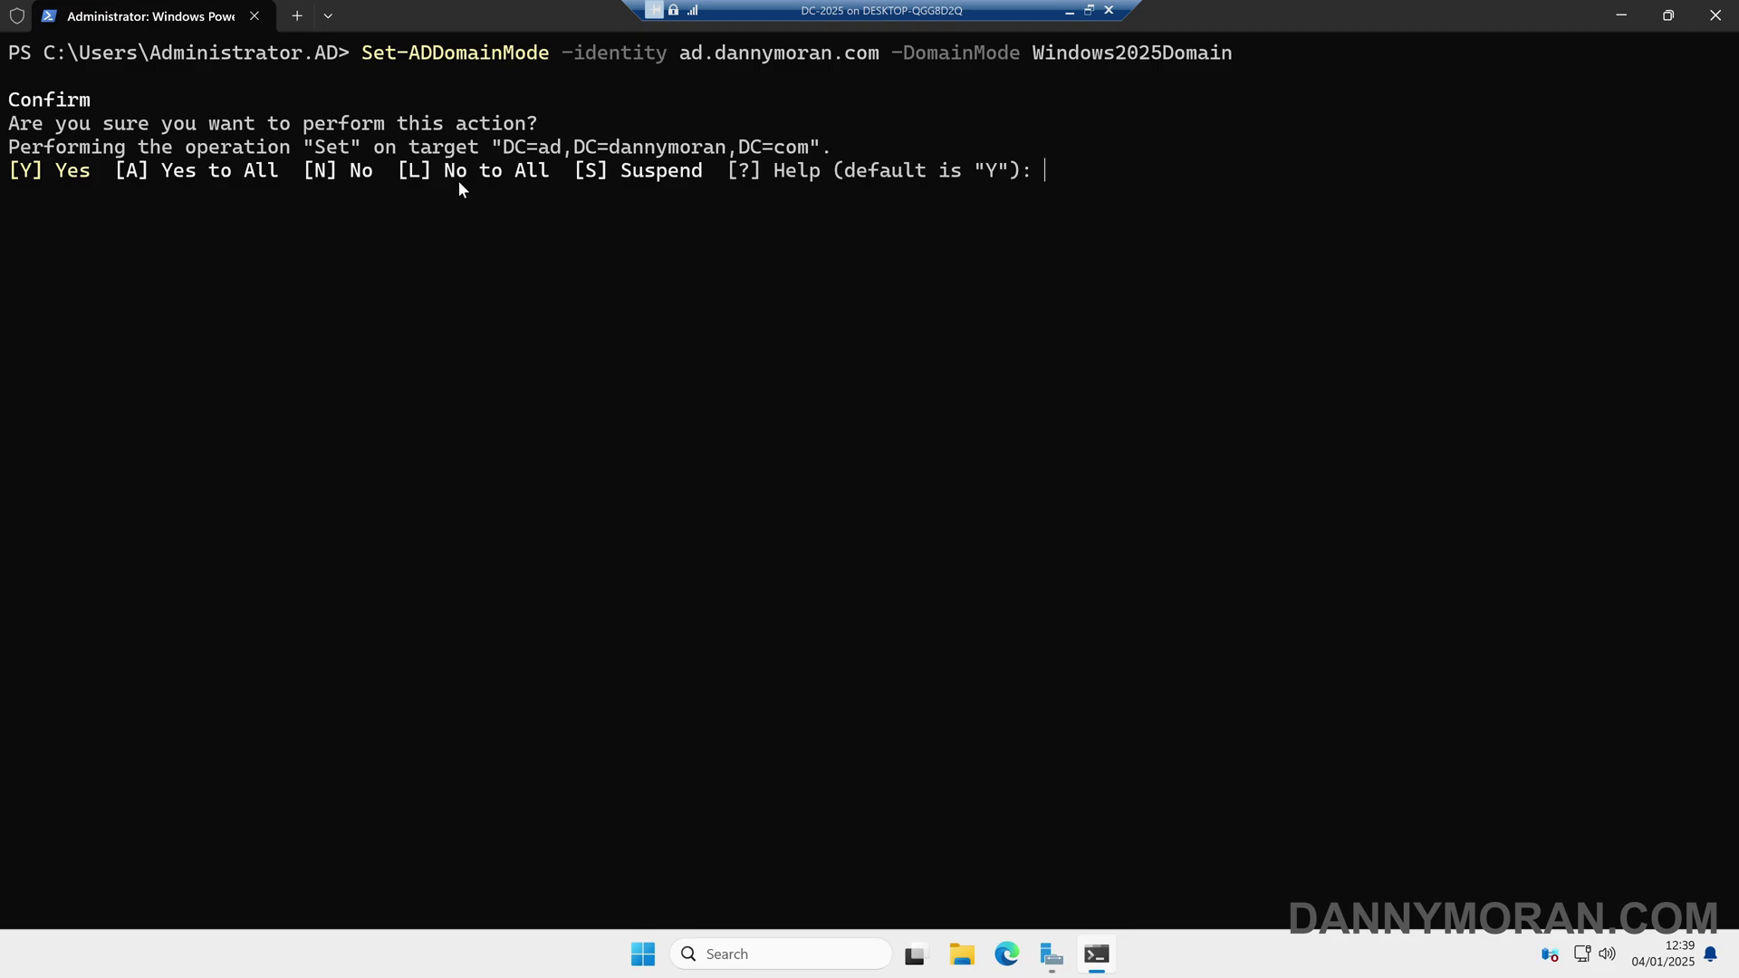
{"action": "type", "text": "a"}
{"action": "key", "text": "Return"}
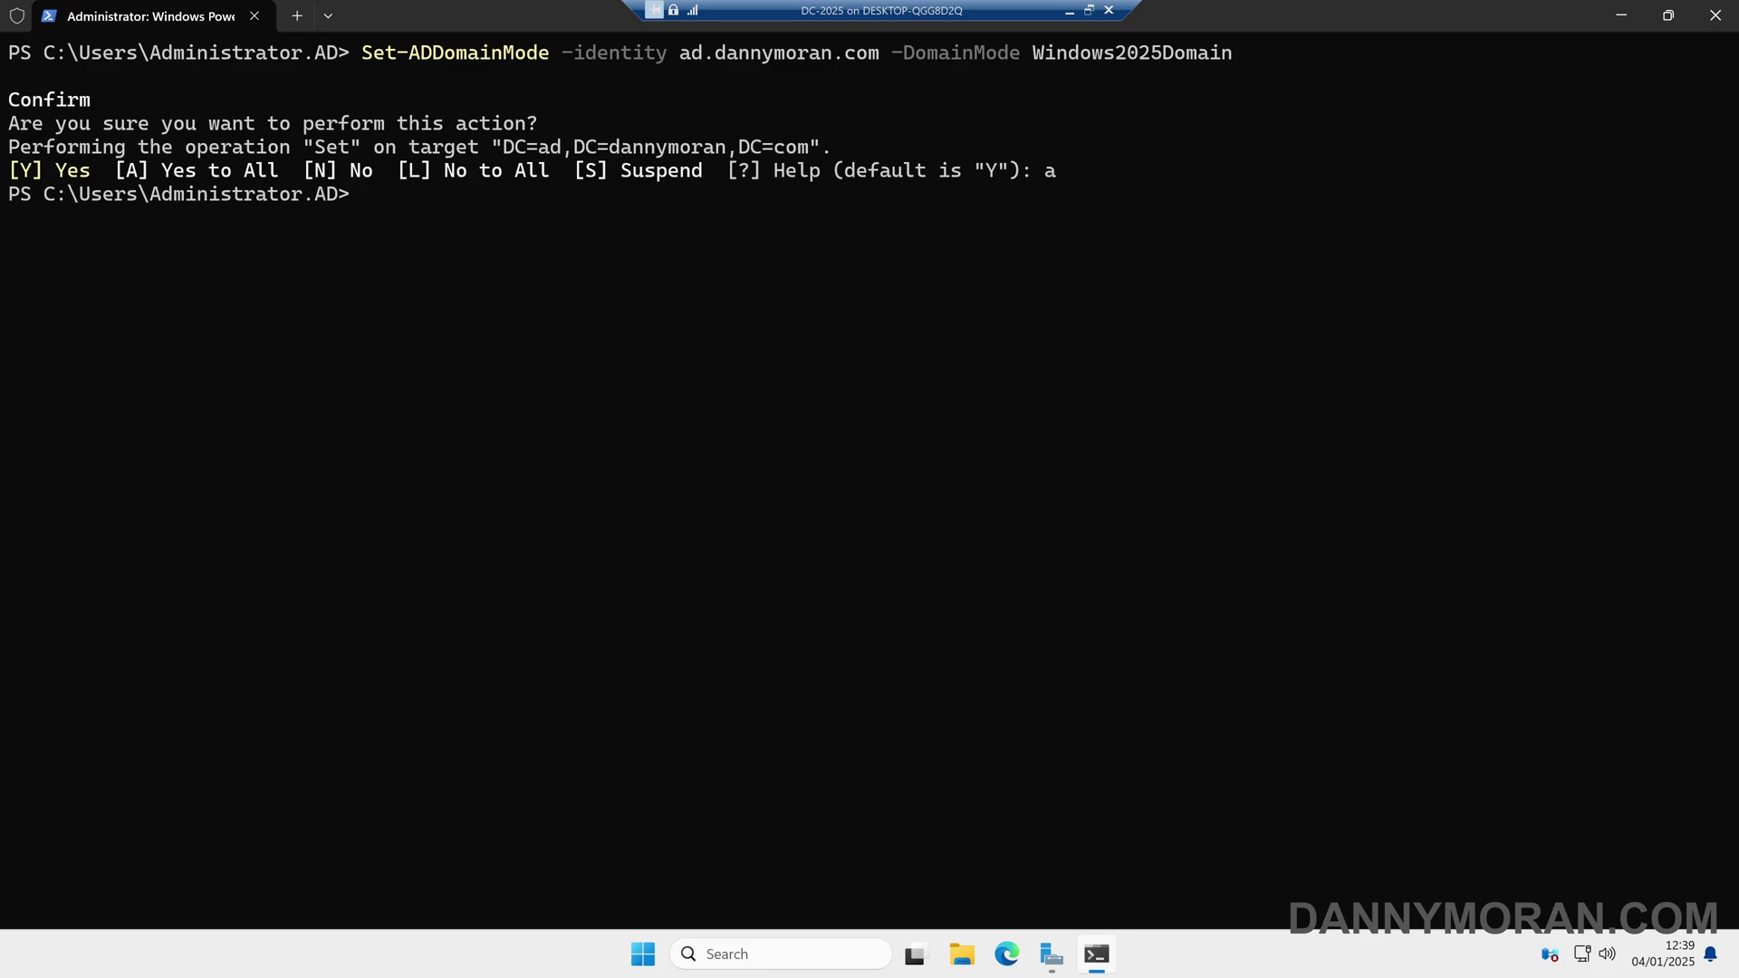
Rerun Get-ADDomain | fl Name, DomainMode to confirm Windows2025Domain.
{"action": "right_click", "coordinate": [1123, 553]}
{"action": "key", "text": "Return"}
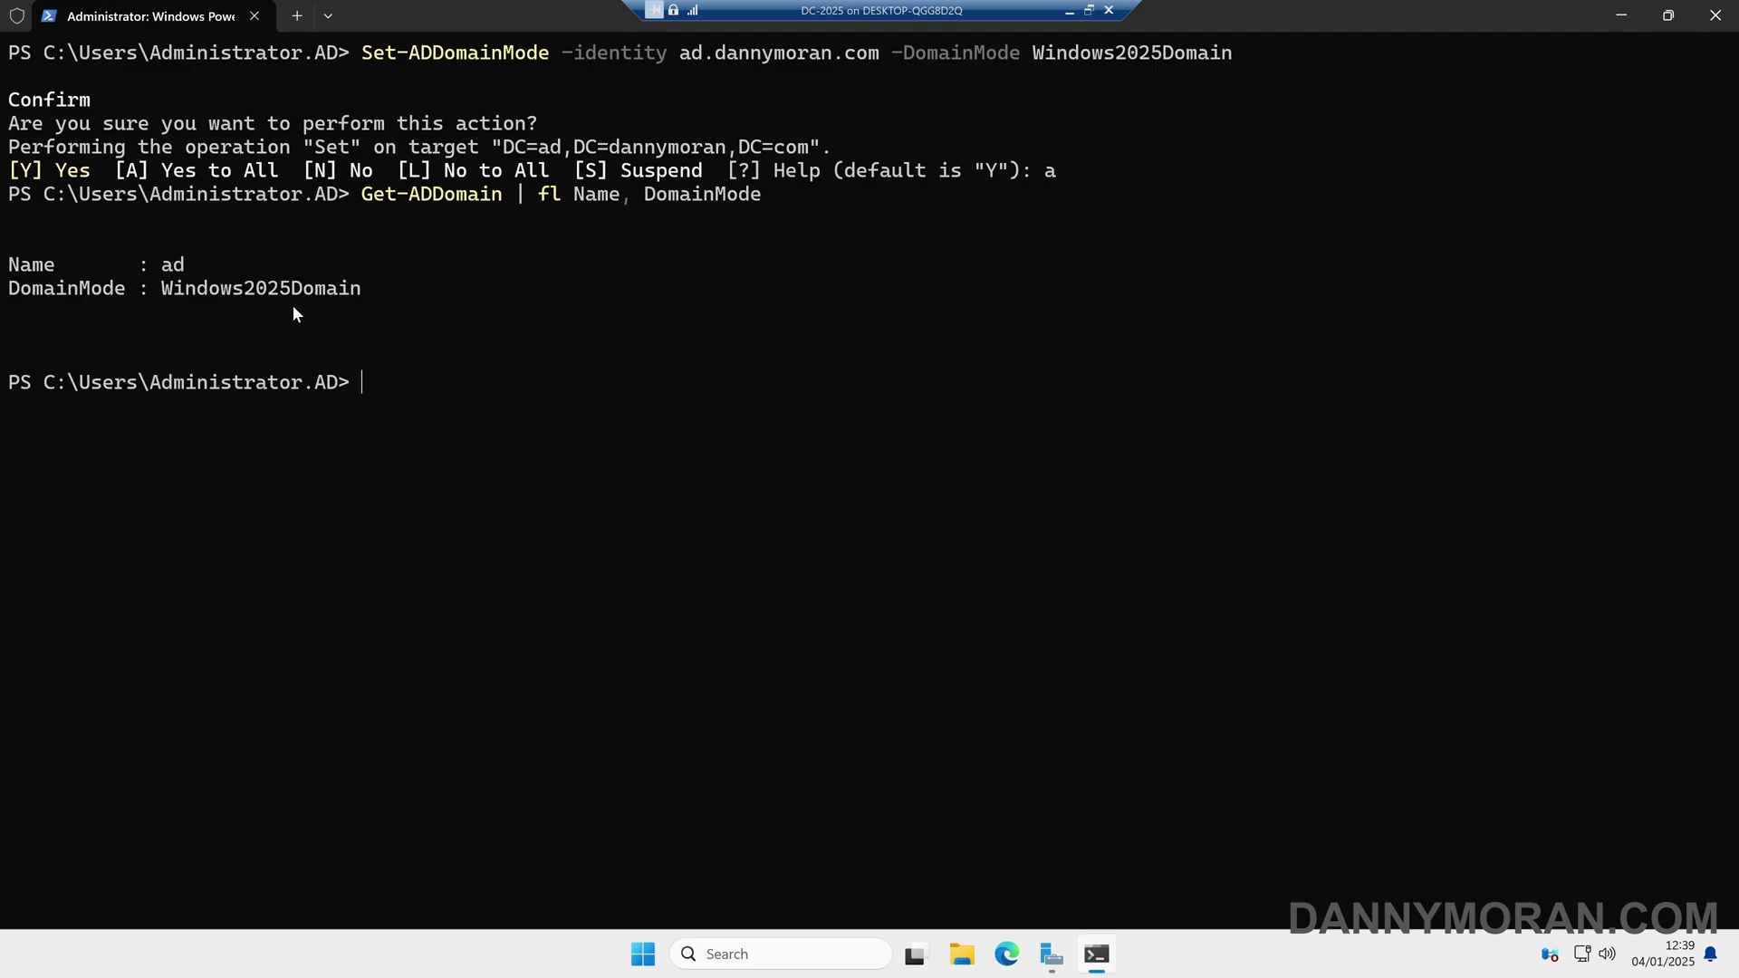
{"action": "right_click", "coordinate": [567, 465]}
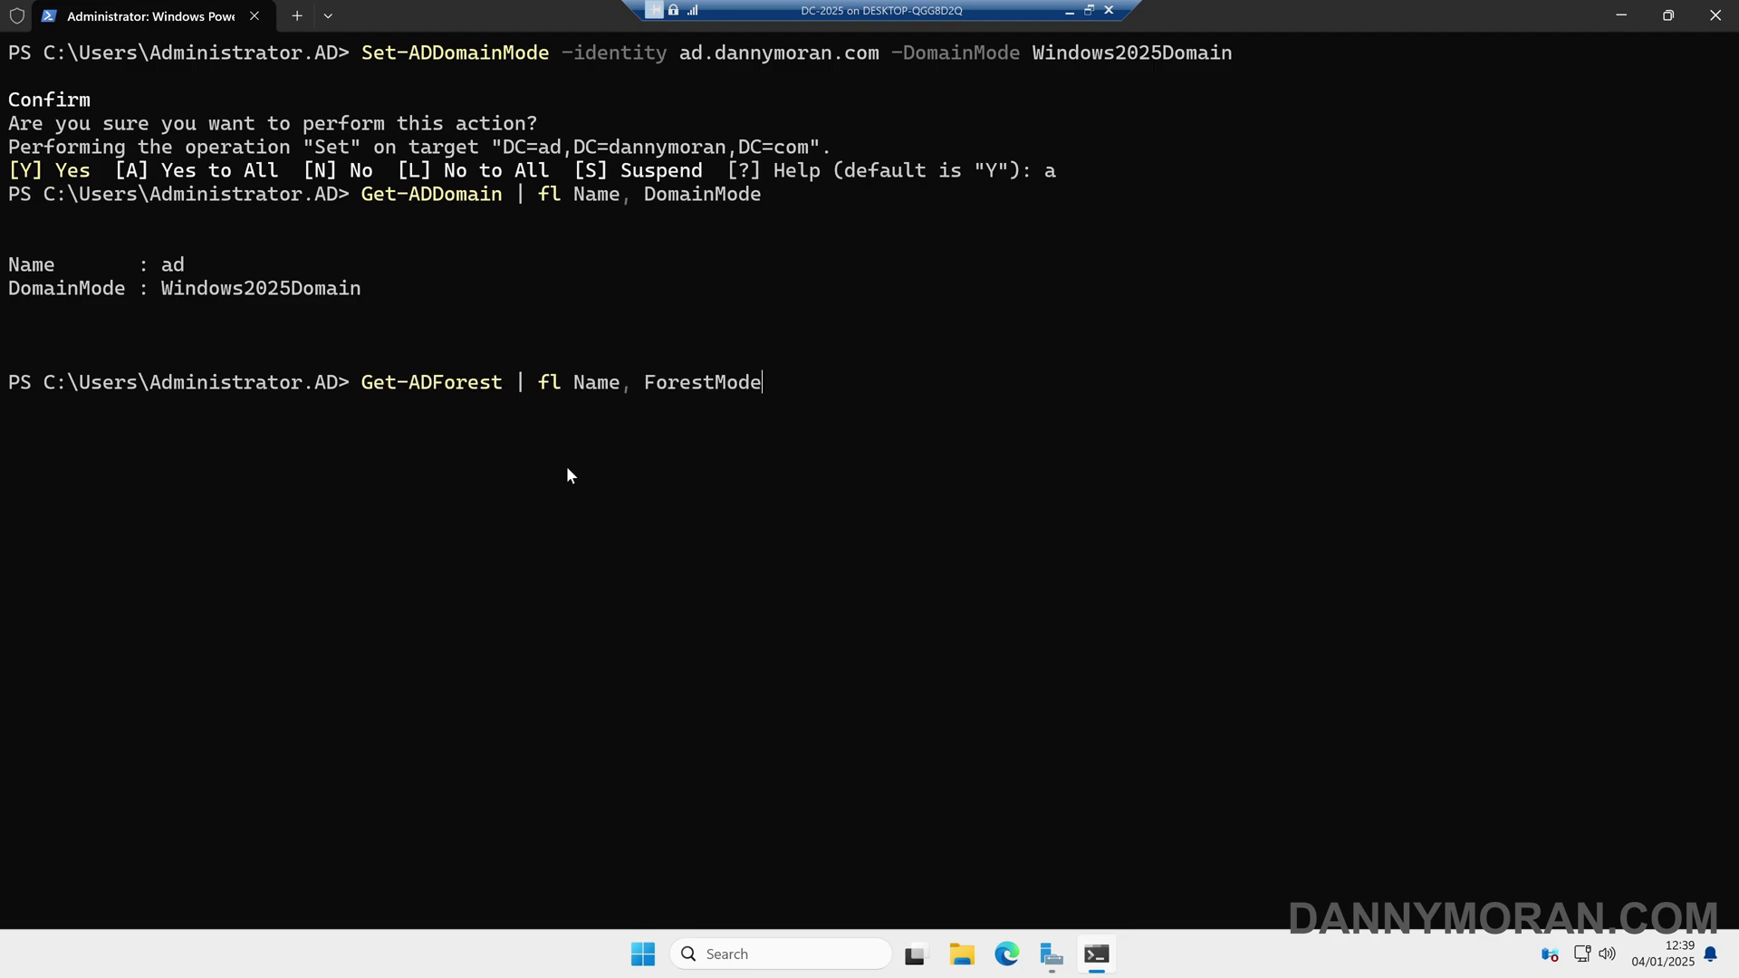
Run Set-ADForestMode -ForestMode Windows2025Forest on ad.dannymoran.com, answering A for all.
{"action": "key", "text": "Return"}
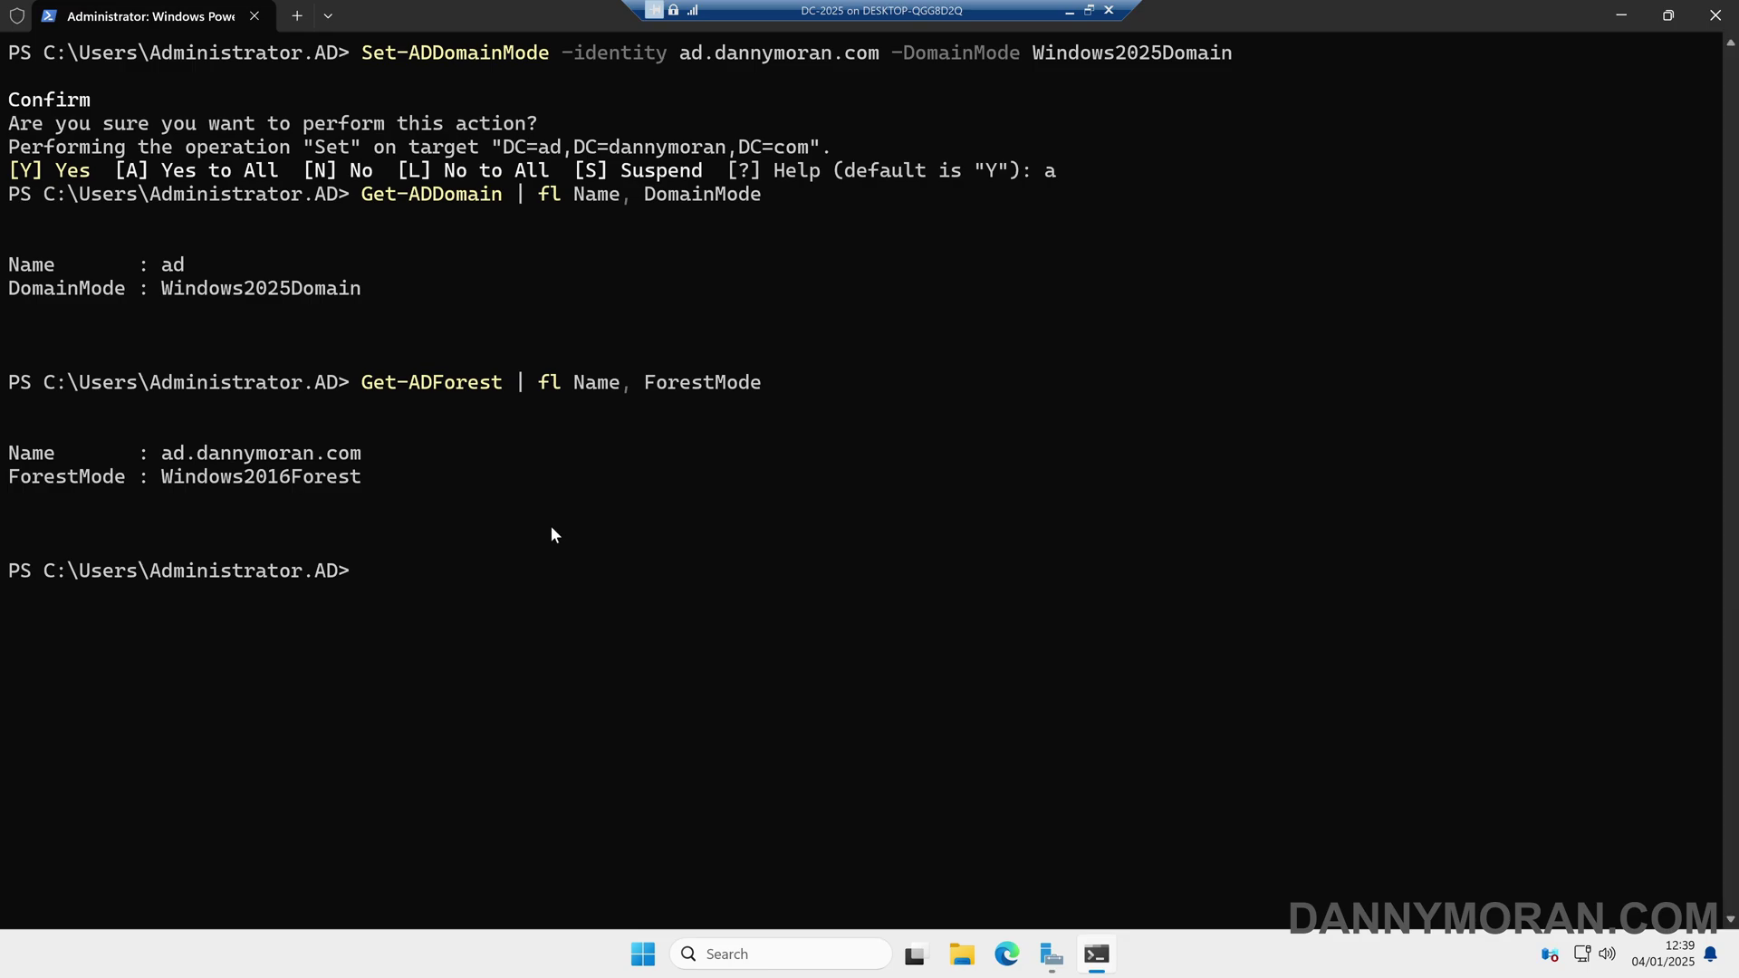
{"action": "right_click", "coordinate": [419, 574]}
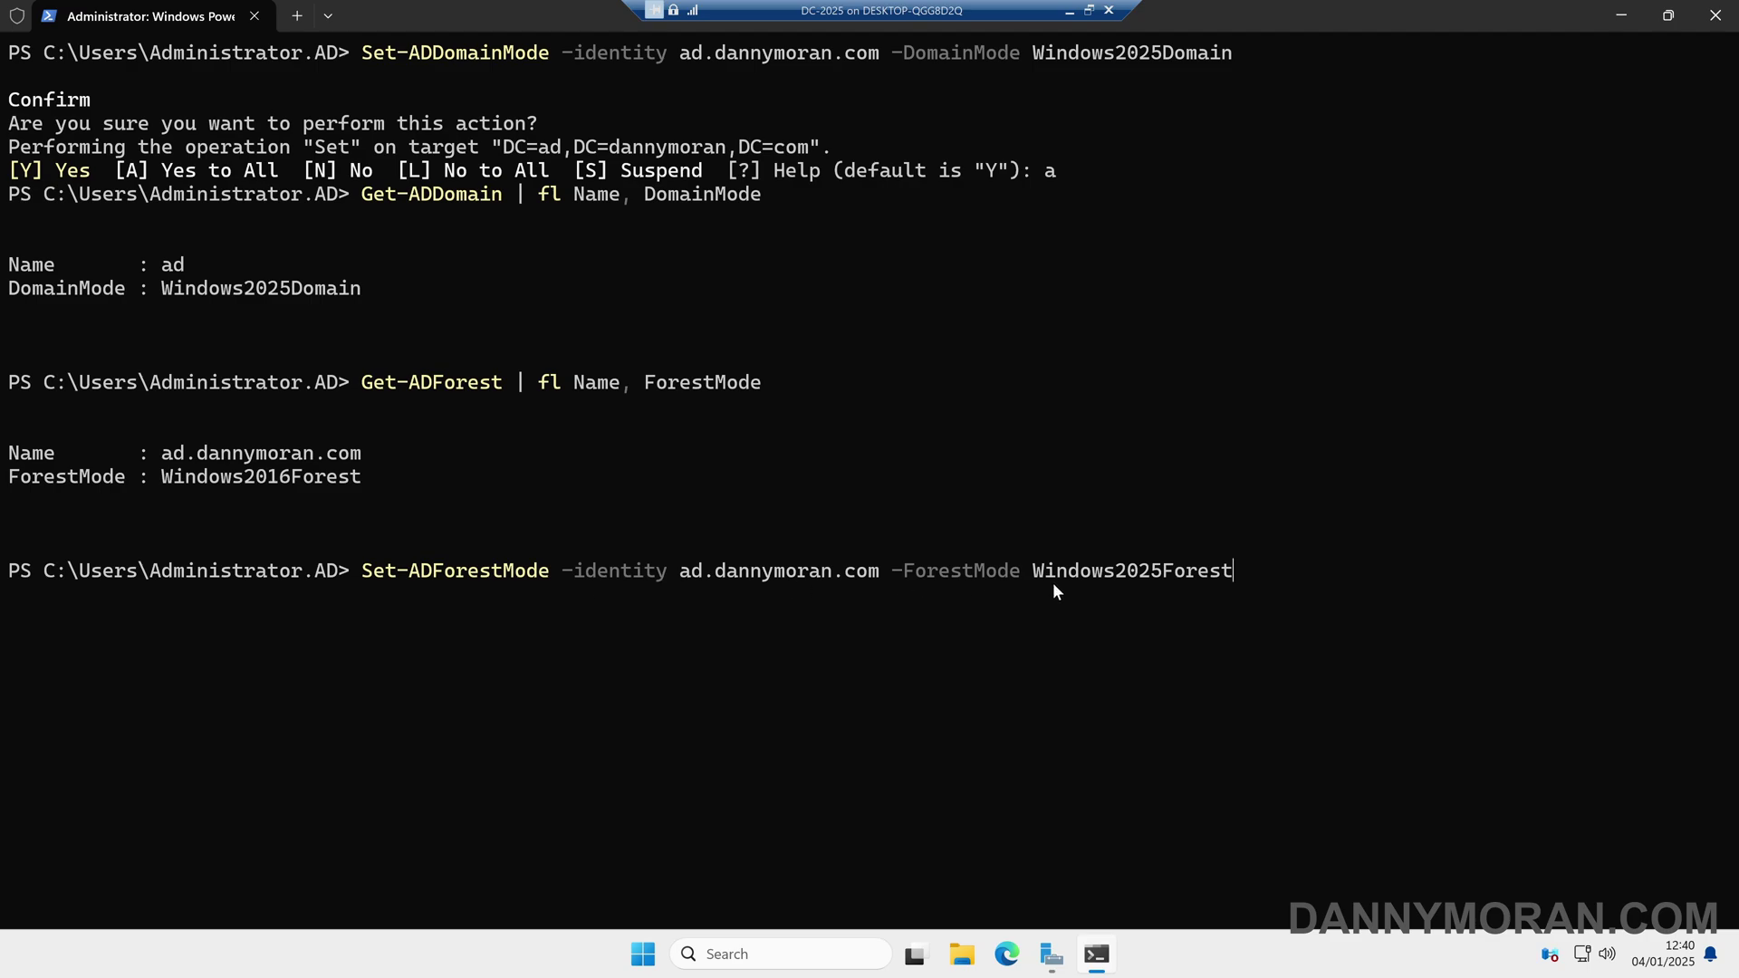
{"action": "key", "text": "Return"}
{"action": "type", "text": "a"}
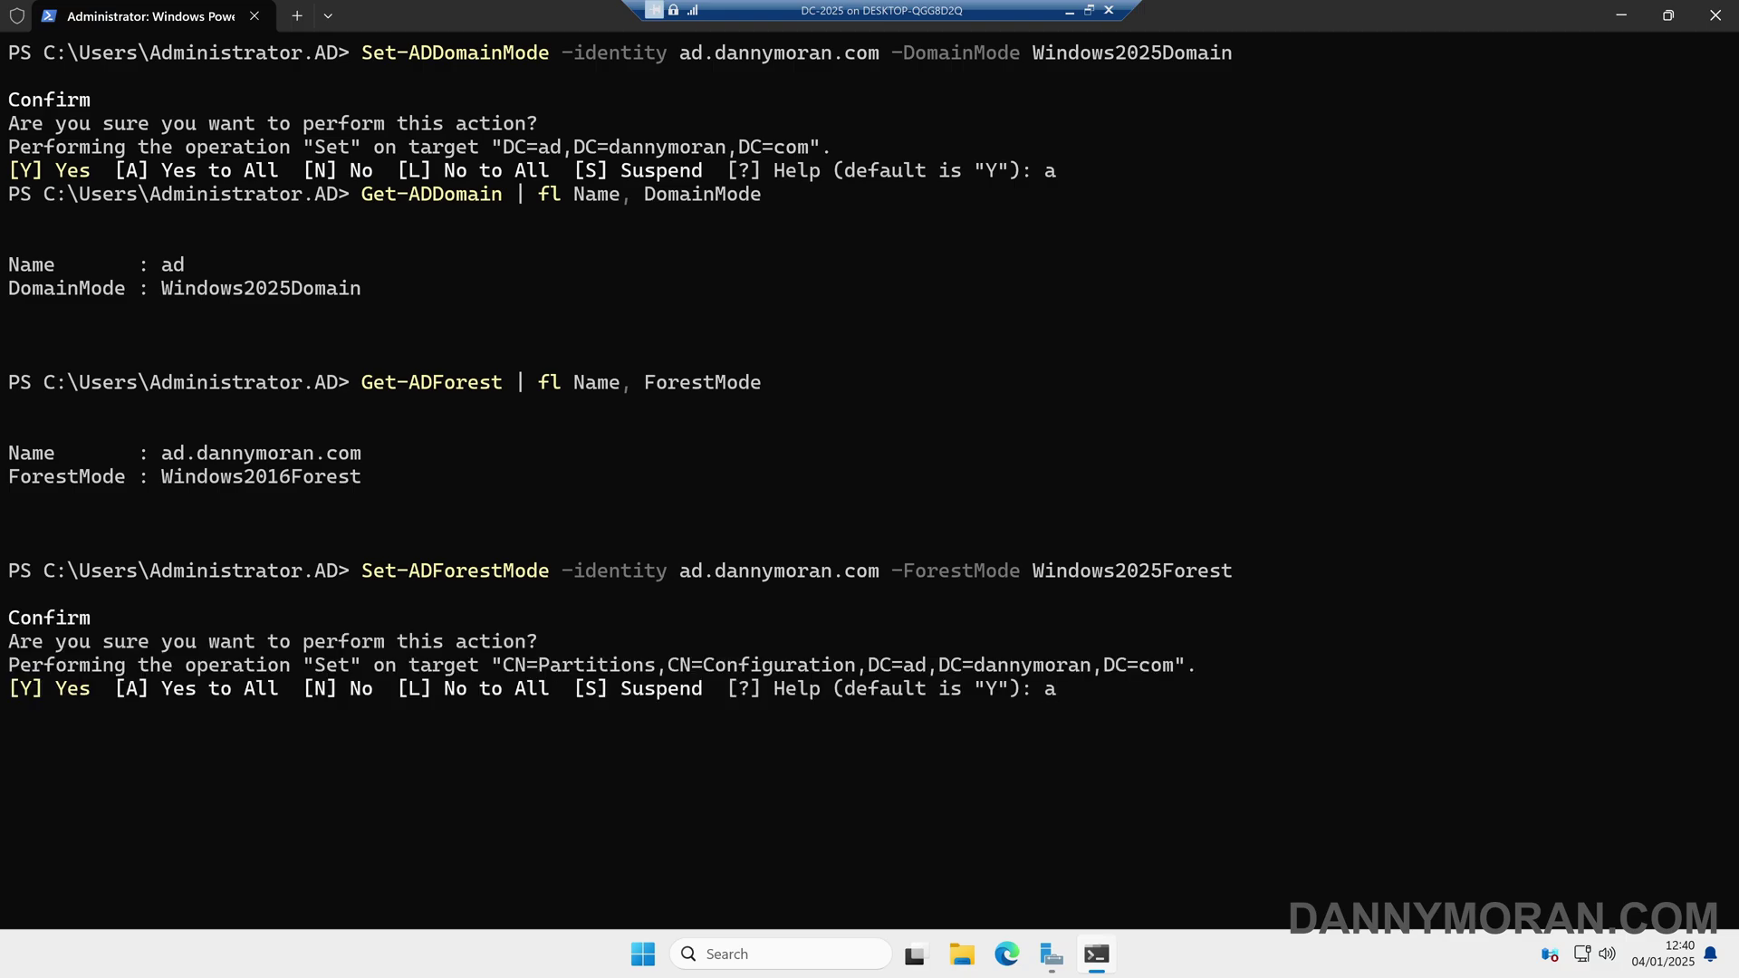
{"action": "key", "text": "Return"}
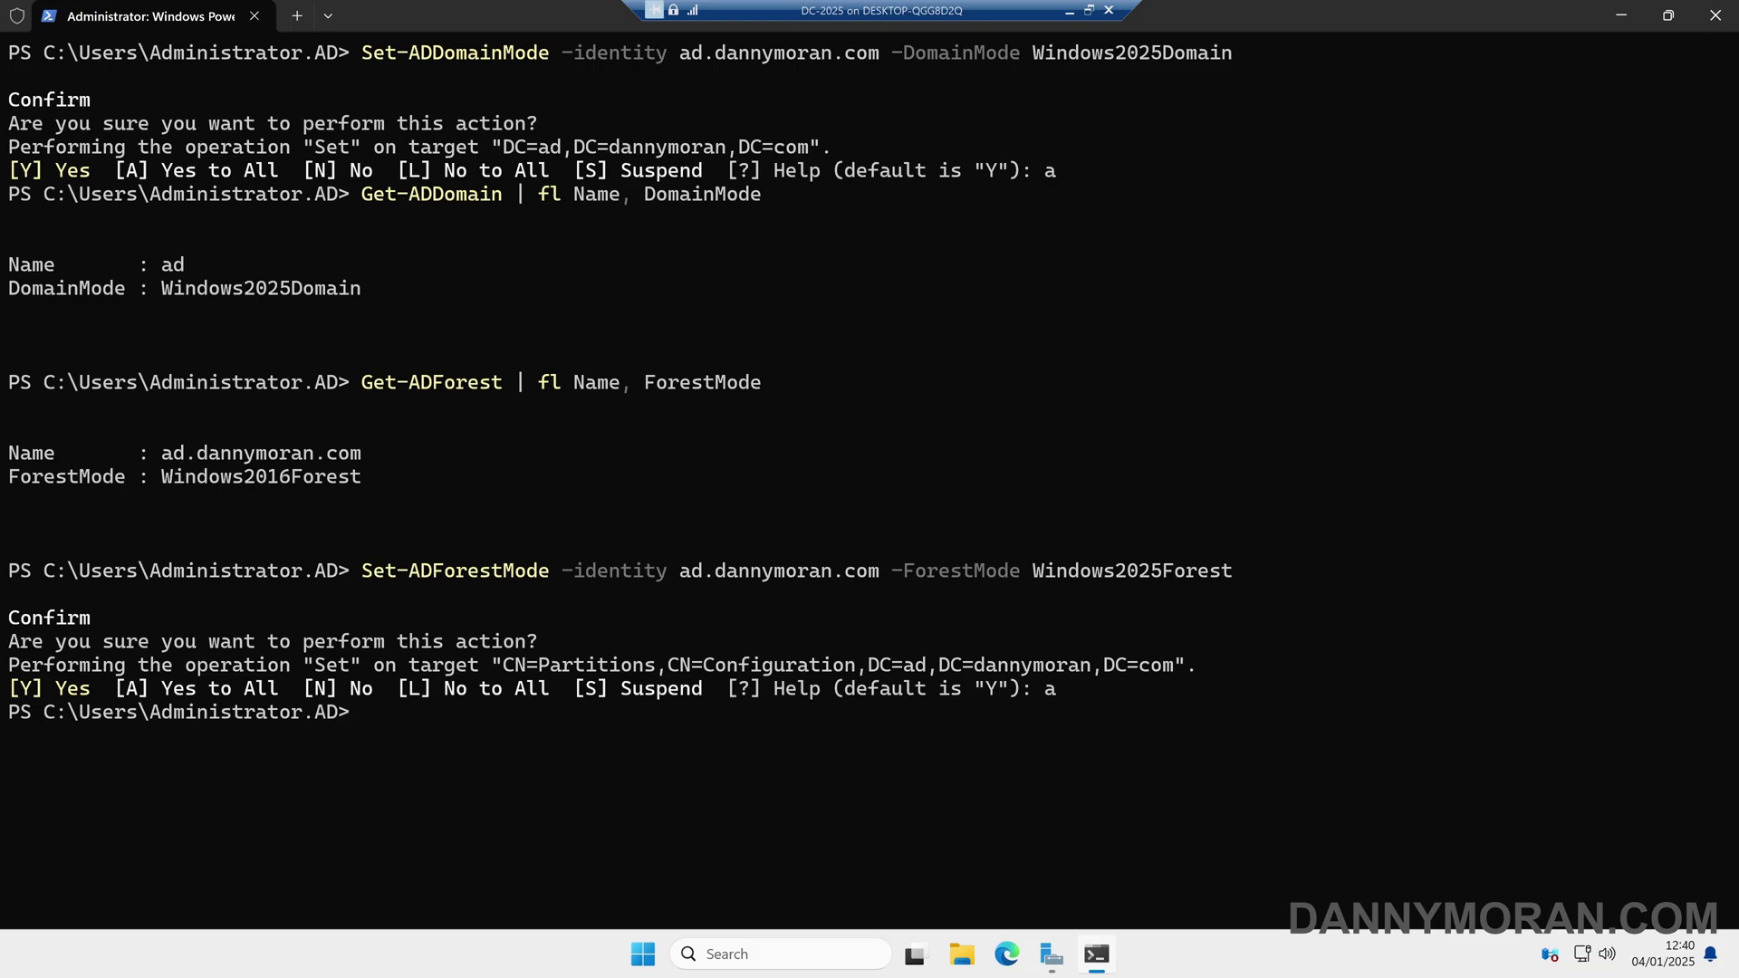
Rerun Get-ADForest to confirm ForestMode Windows2025Forest, then close the terminal.
{"action": "key", "text": "Up"}
{"action": "key", "text": "Up"}
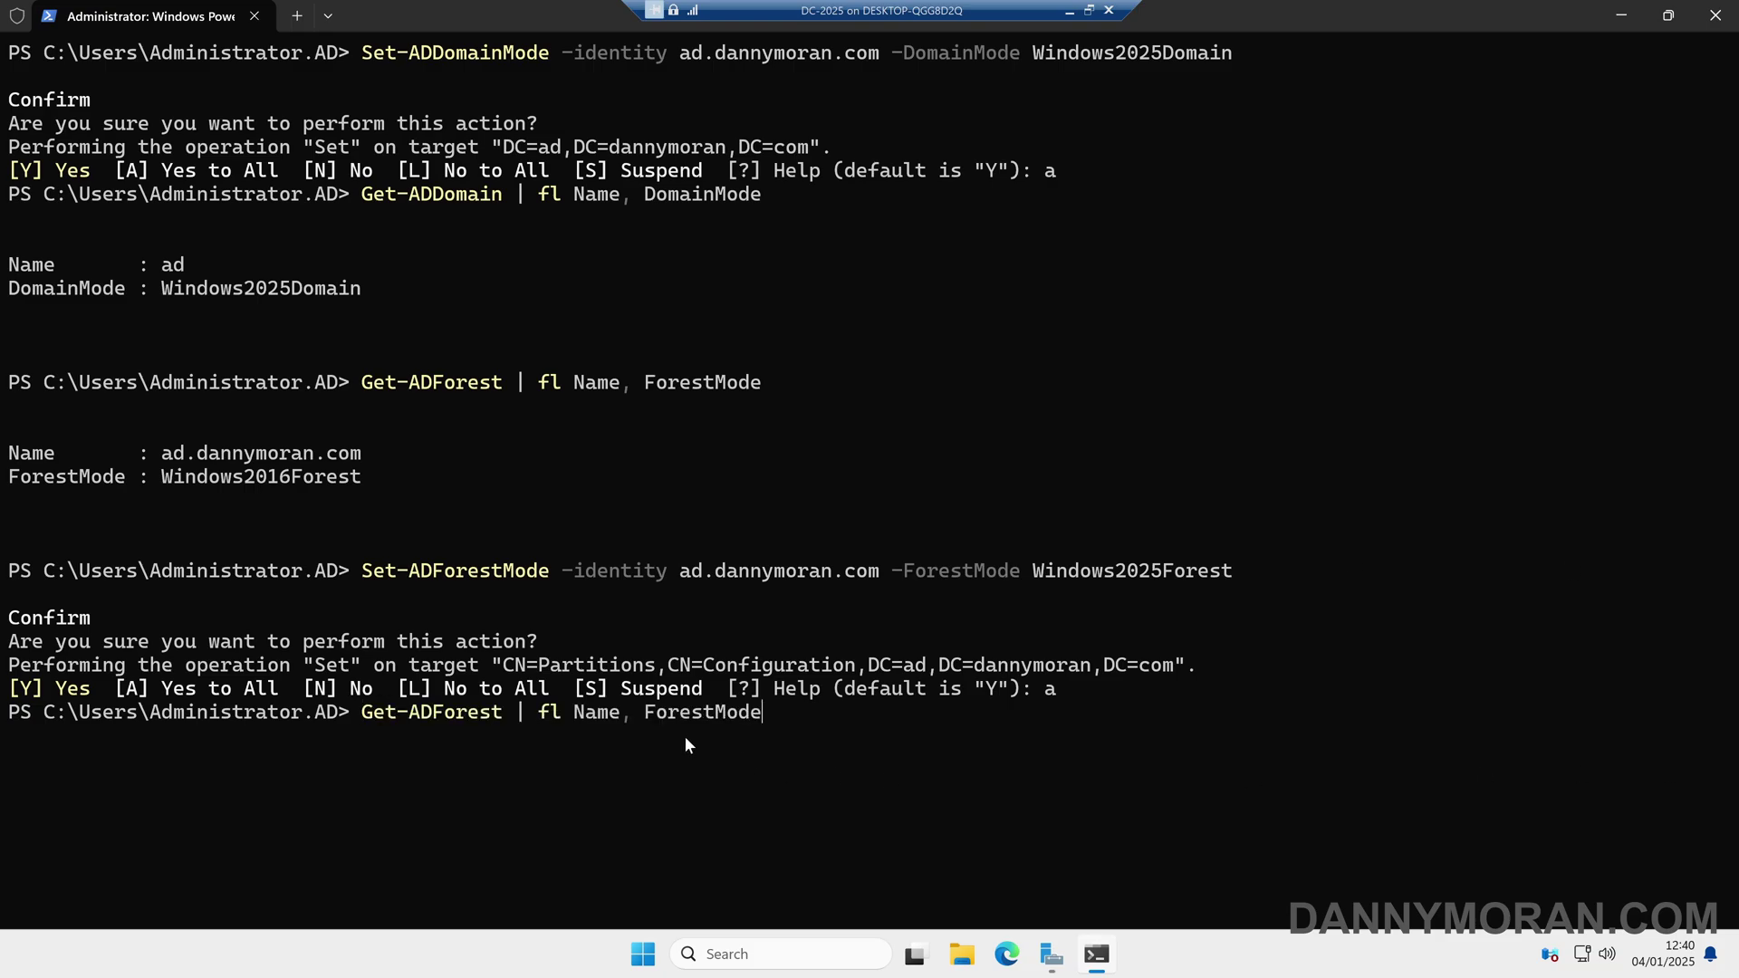
{"action": "key", "text": "Return"}
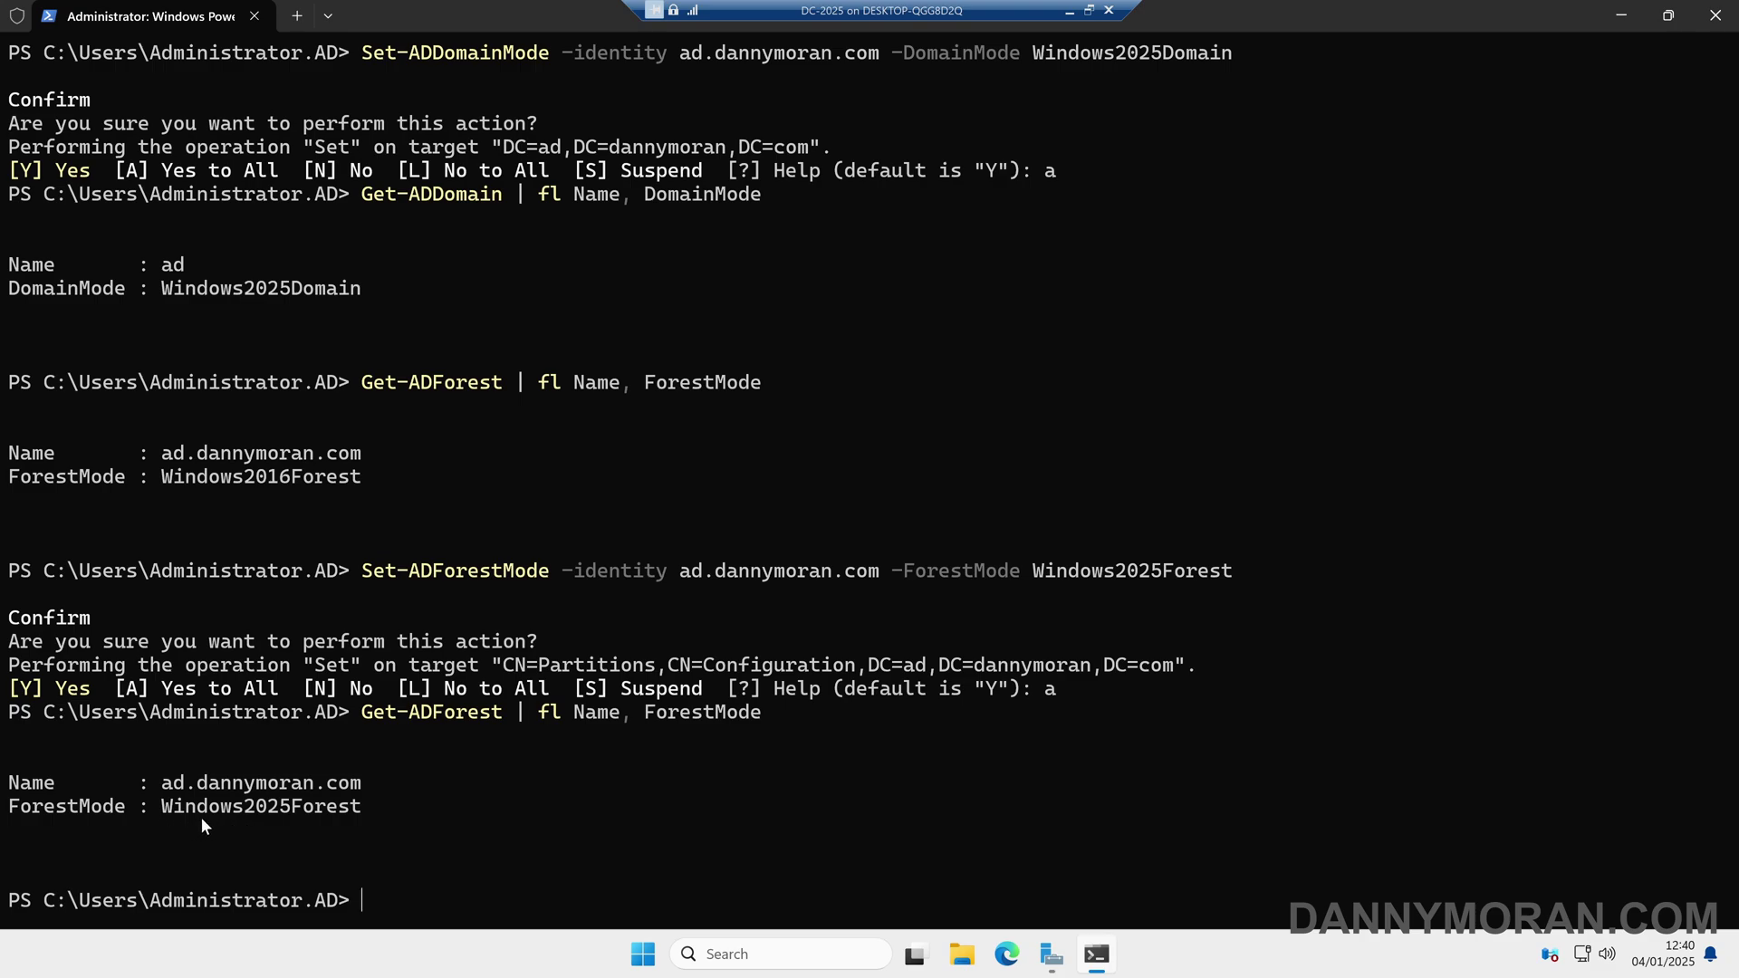
{"action": "key", "text": "alt+F4"}
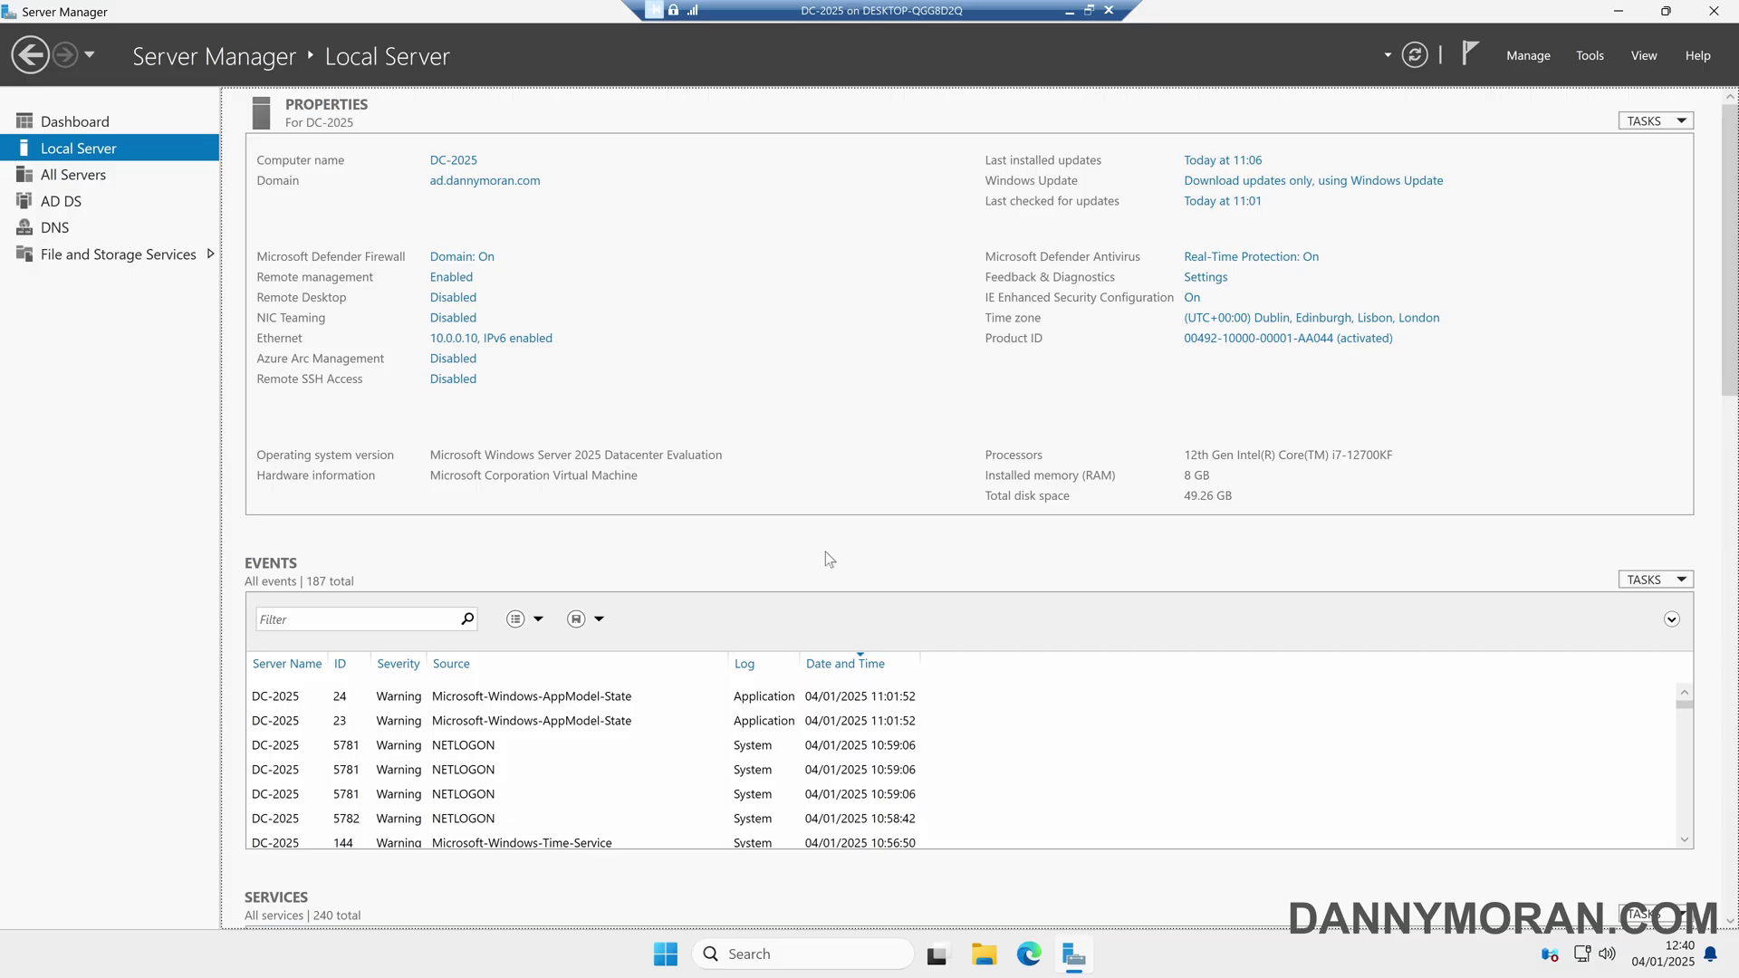